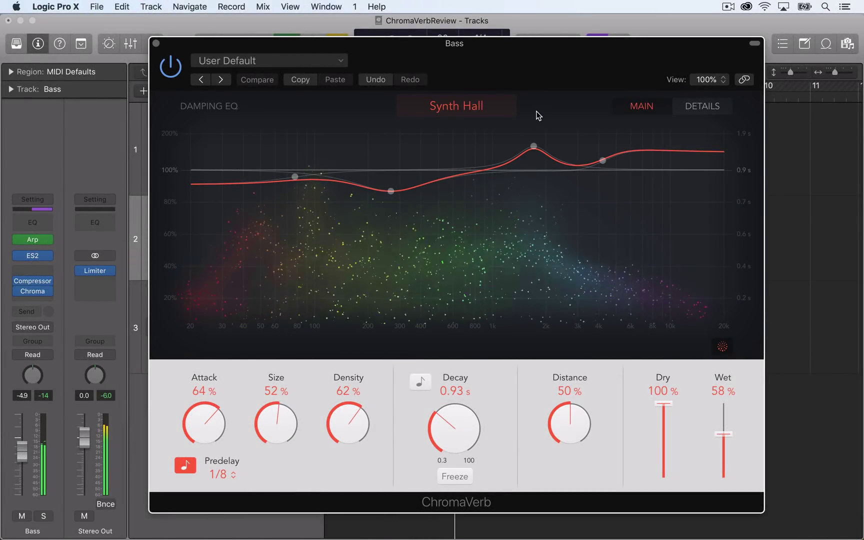
- Open and close the Synth Hall room type list on the Bass track's ChromaVerb
{"action": "left_click", "coordinate": [501, 110]}
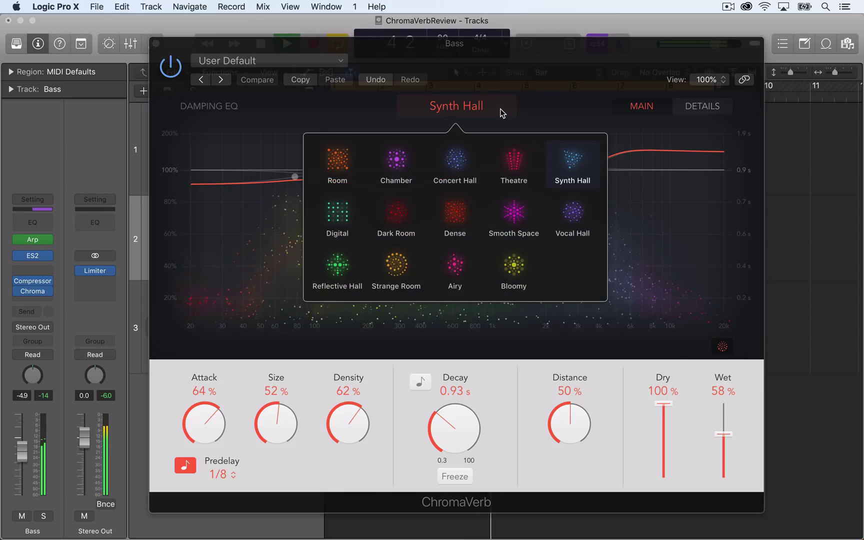
{"action": "left_click", "coordinate": [592, 137]}
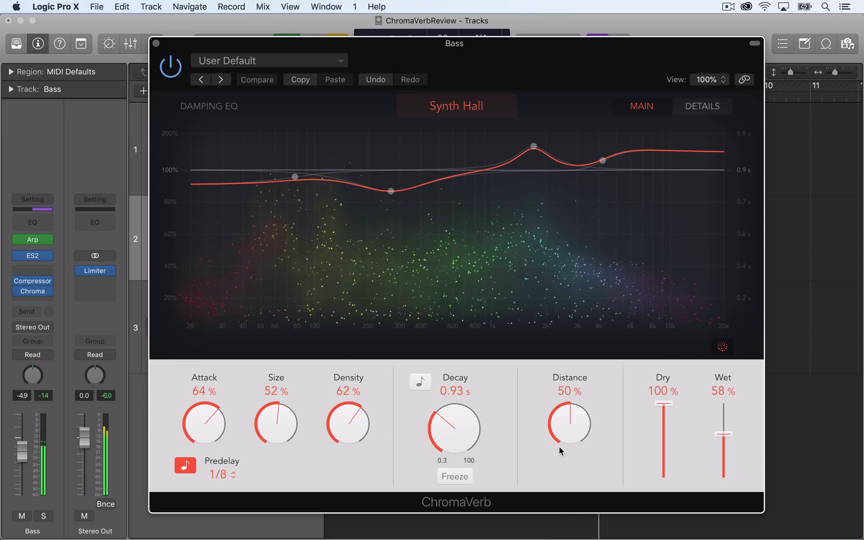
{"action": "left_click", "coordinate": [676, 107]}
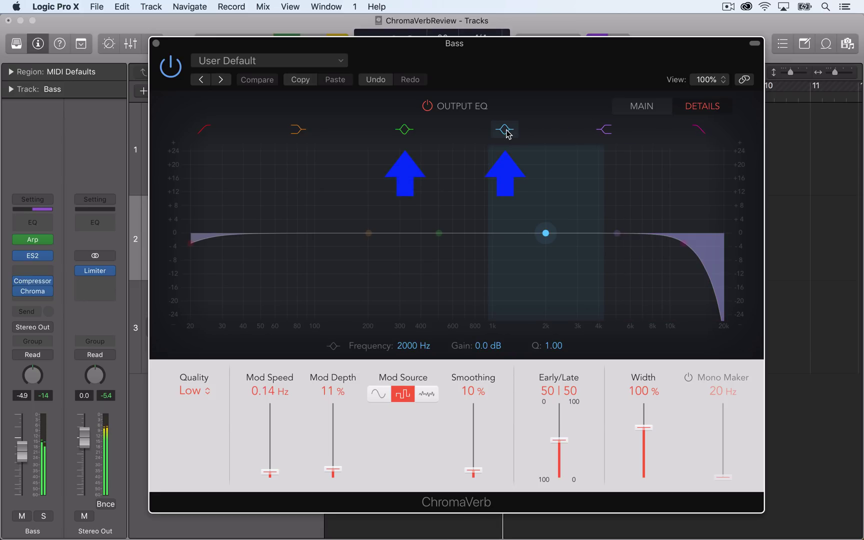
{"action": "left_click", "coordinate": [697, 130]}
{"action": "left_click", "coordinate": [697, 130]}
{"action": "left_click", "coordinate": [697, 130]}
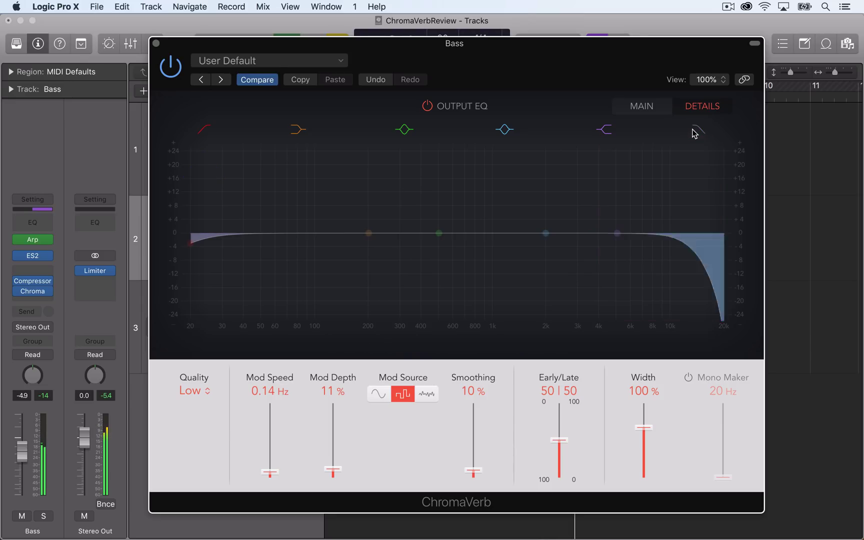
{"action": "left_click", "coordinate": [696, 131]}
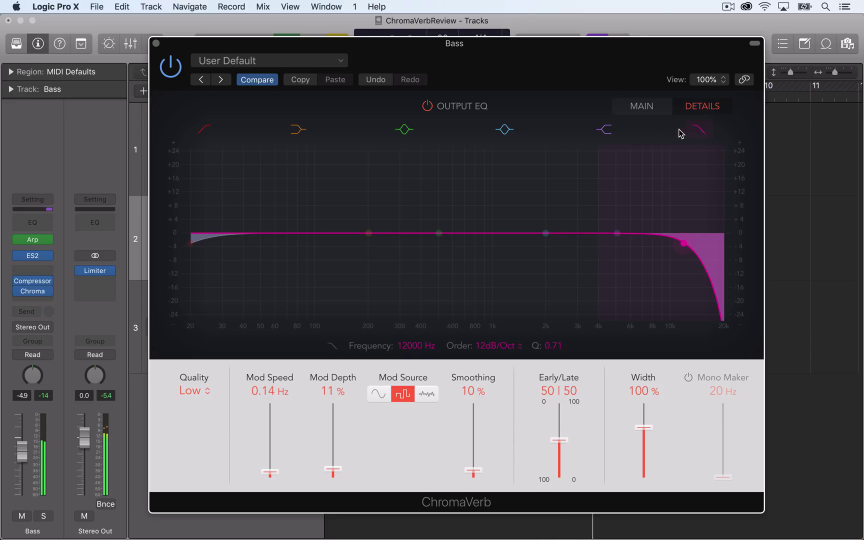
{"action": "left_click", "coordinate": [430, 110]}
{"action": "left_click", "coordinate": [430, 110]}
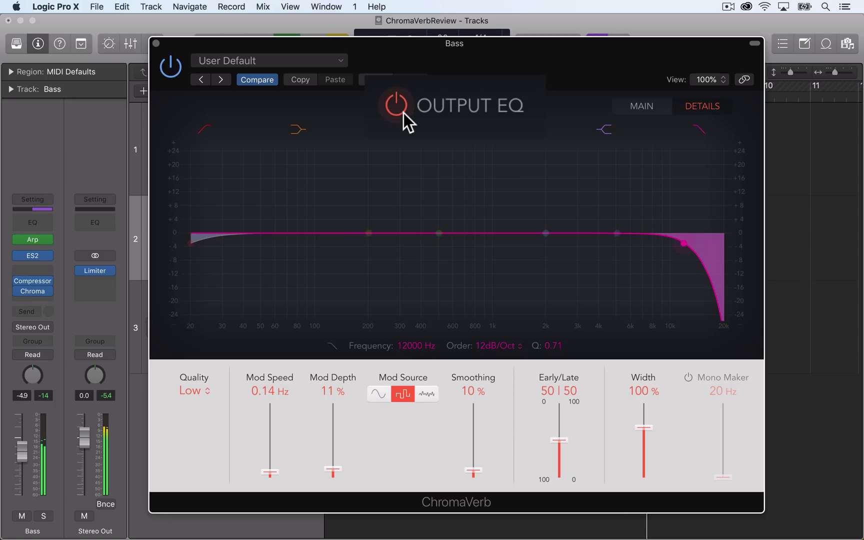
{"action": "left_click", "coordinate": [431, 110]}
{"action": "left_click", "coordinate": [430, 110]}
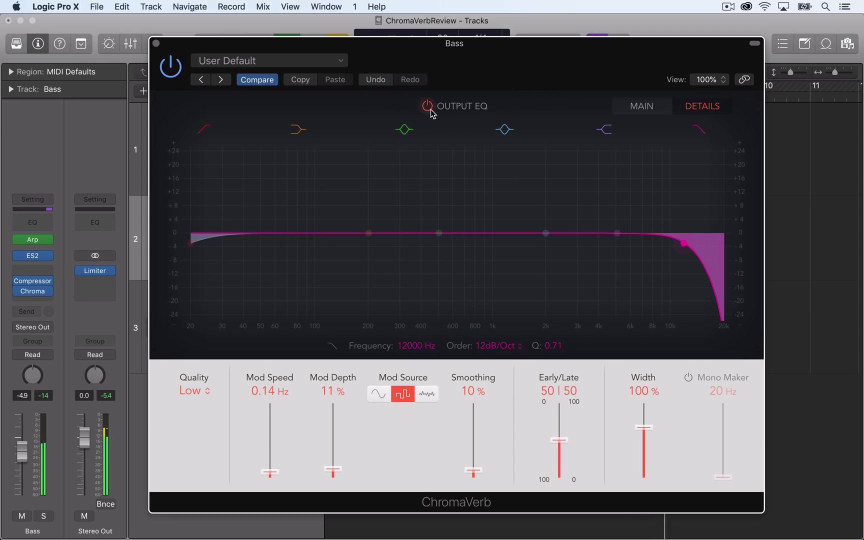
{"action": "left_click", "coordinate": [439, 233]}
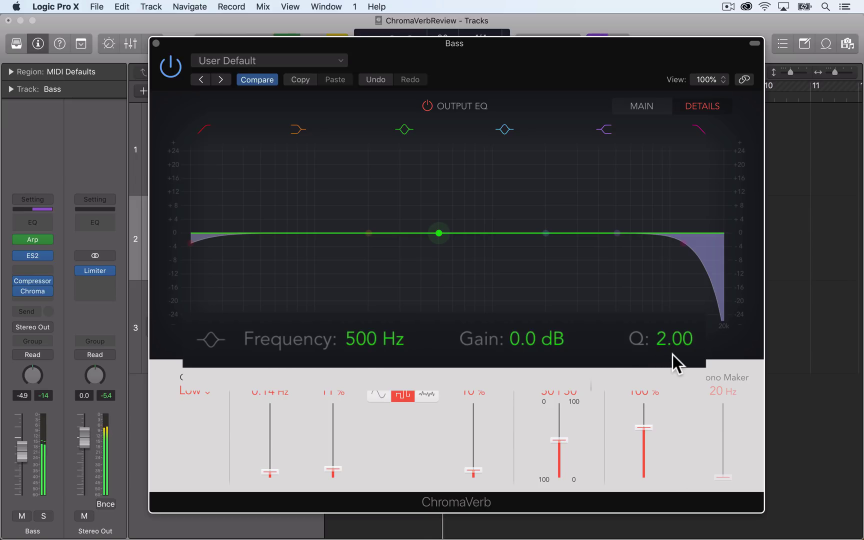
{"action": "left_click", "coordinate": [682, 245]}
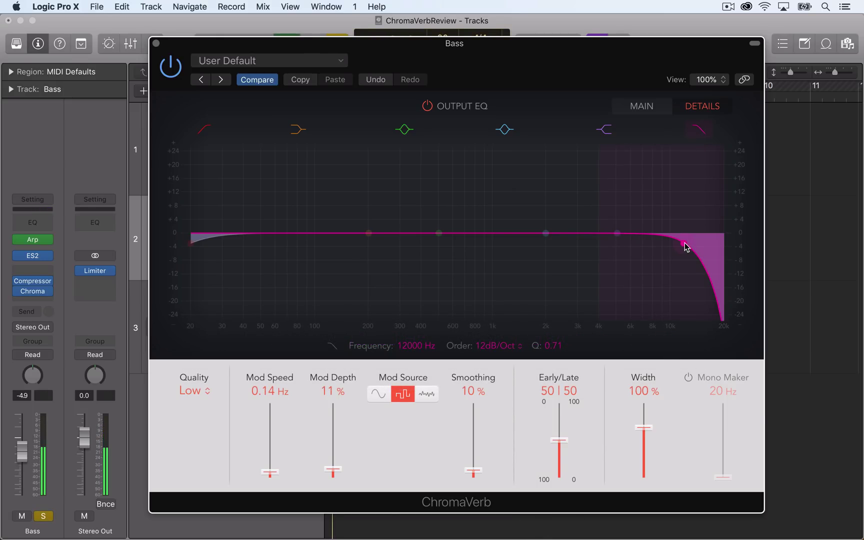
- Move the high cut to 6400 Hz with a resonant Q and nudge the mid band higher
{"action": "left_click_drag", "start_coordinate": [683, 244], "coordinate": [605, 244]}
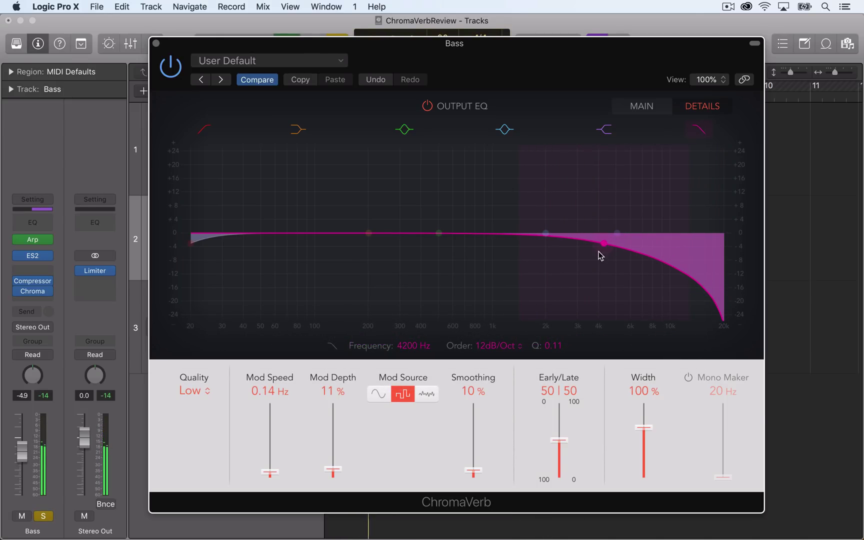
{"action": "left_click_drag", "start_coordinate": [558, 348], "coordinate": [503, 215]}
{"action": "left_click_drag", "start_coordinate": [605, 218], "coordinate": [638, 214]}
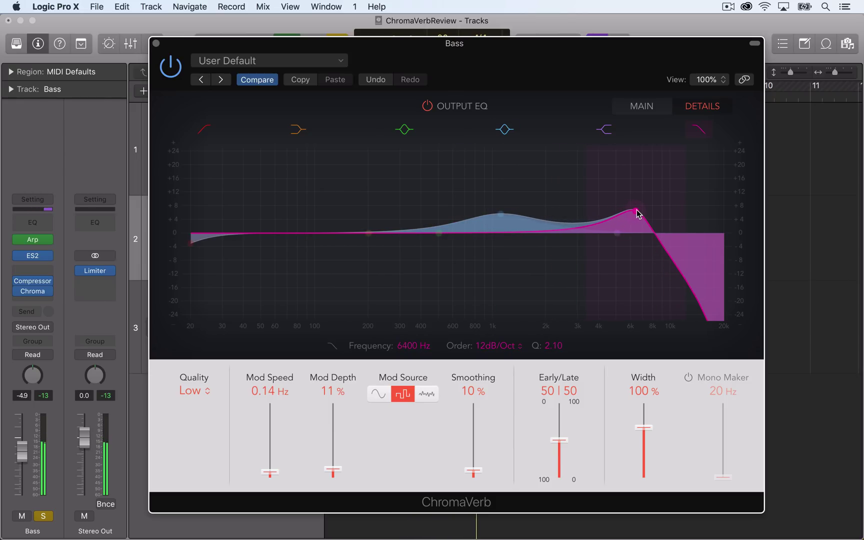
{"action": "left_click_drag", "start_coordinate": [500, 215], "coordinate": [505, 214]}
- Cut the 500 Hz band to -7 dB at 230 Hz and give the 1160 Hz boost Q 1.40
{"action": "left_click", "coordinate": [439, 233]}
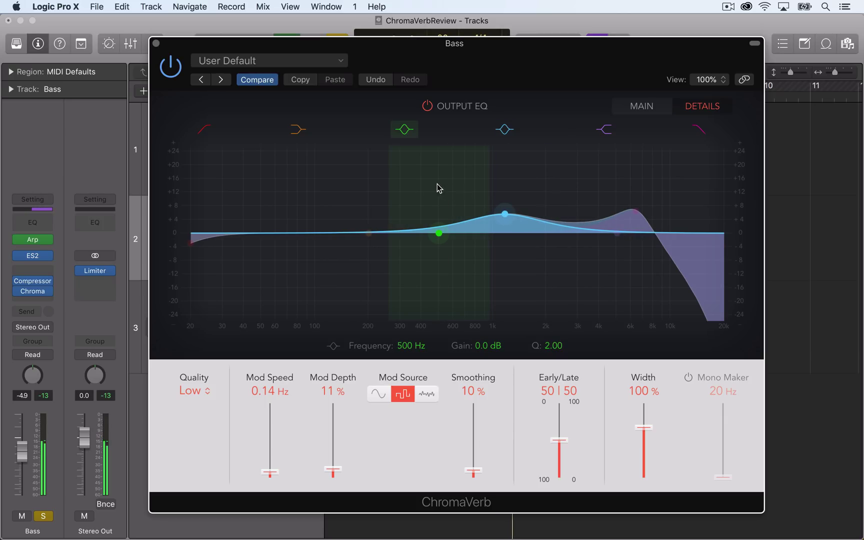
{"action": "left_click_drag", "start_coordinate": [415, 236], "coordinate": [380, 257]}
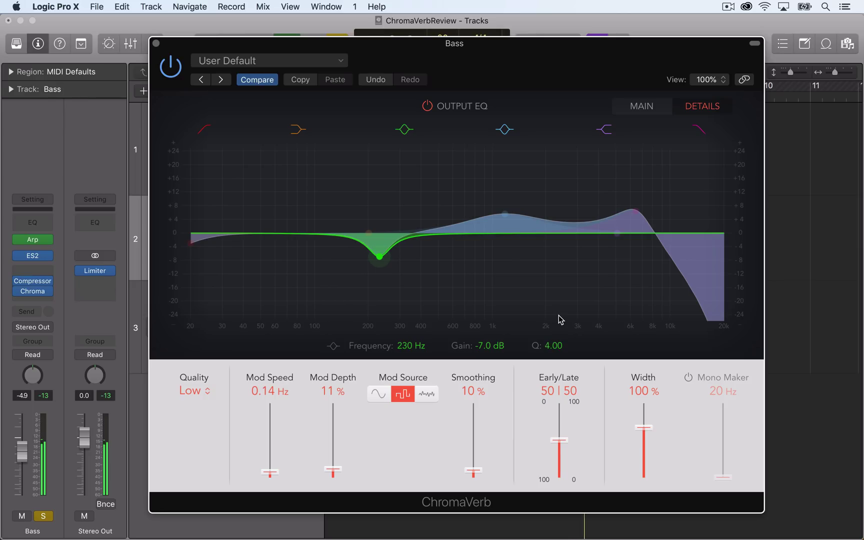
{"action": "left_click", "coordinate": [505, 215]}
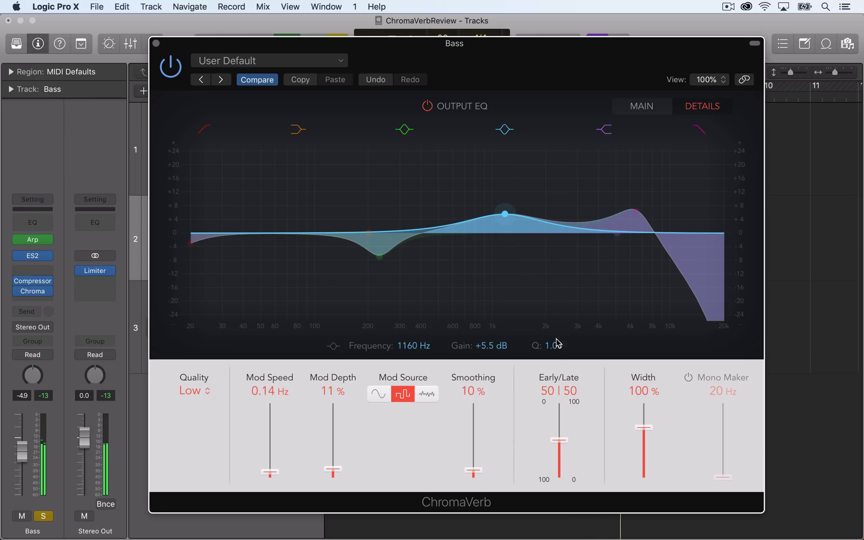
{"action": "mouse_move", "coordinate": [556, 344]}
{"action": "left_mouse_down"}
{"action": "mouse_move", "coordinate": [559, 252]}
{"action": "mouse_move", "coordinate": [560, 349]}
{"action": "left_mouse_up"}
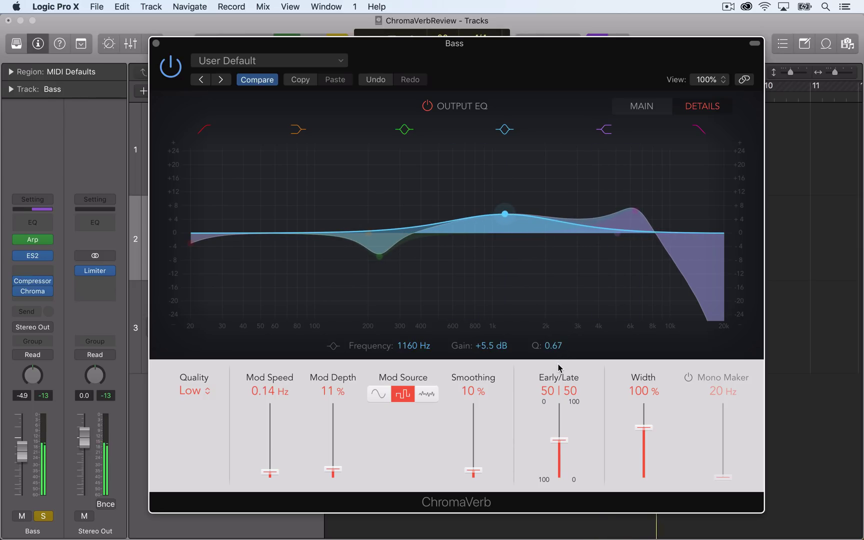
- Set the low cut to 62 Hz with Q 1.40, then bypass and re-enable the output EQ
{"action": "left_click", "coordinate": [192, 245]}
{"action": "left_click_drag", "start_coordinate": [408, 344], "coordinate": [409, 299]}
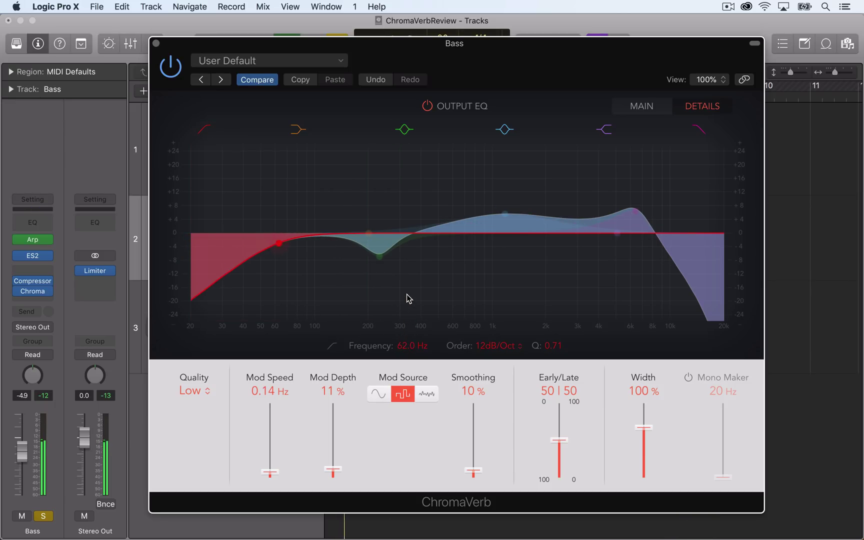
{"action": "left_click_drag", "start_coordinate": [552, 346], "coordinate": [553, 316]}
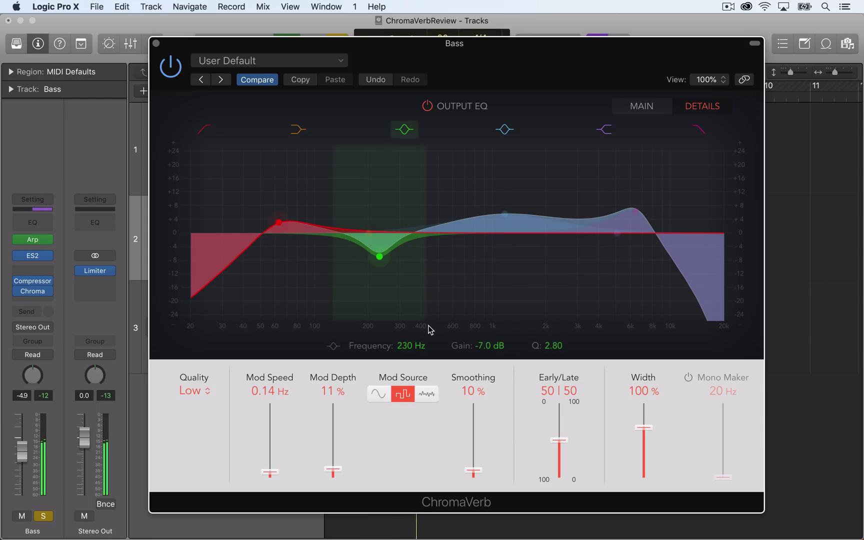
{"action": "left_click", "coordinate": [428, 106]}
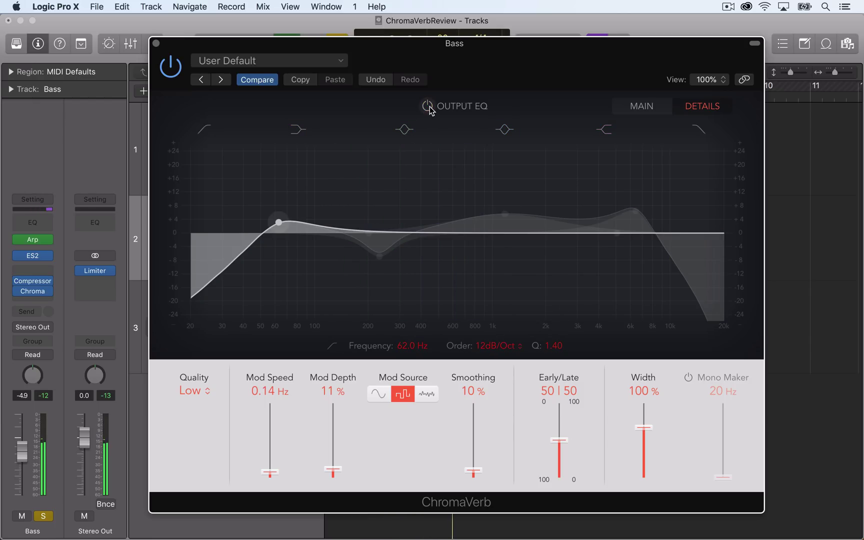
{"action": "left_click", "coordinate": [428, 106]}
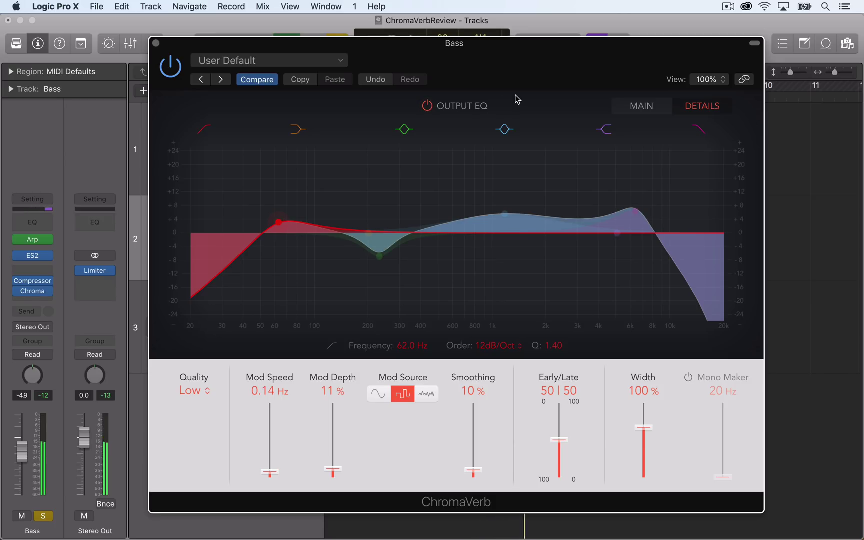
- Cycle ChromaVerb Quality through Low, High and Ultra, then start playback
{"action": "left_click", "coordinate": [205, 392]}
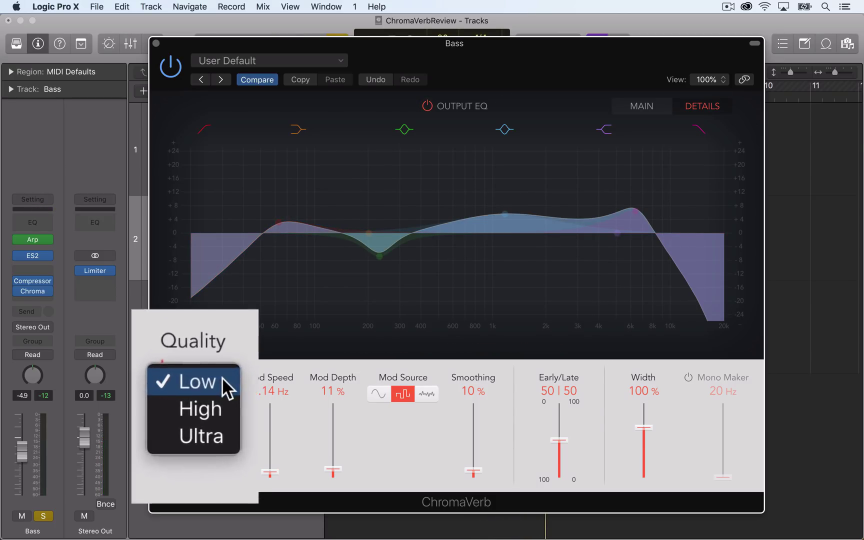
{"action": "left_click", "coordinate": [209, 393]}
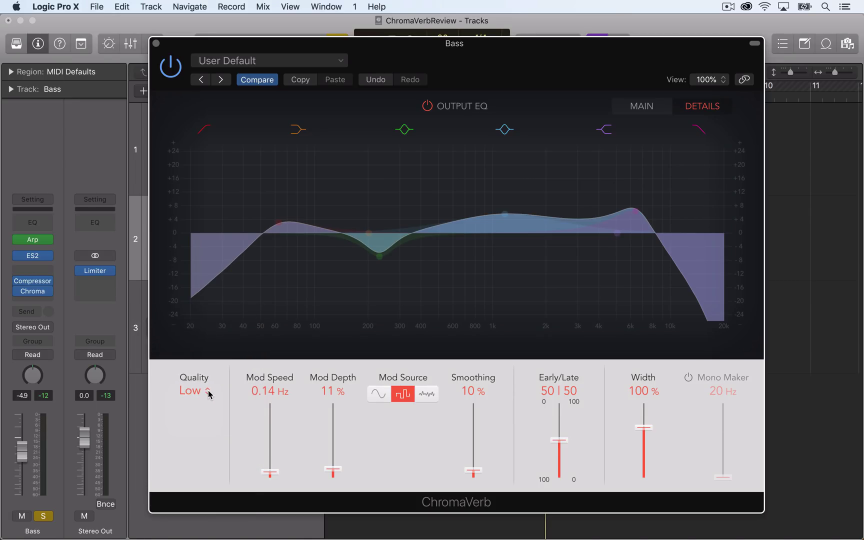
{"action": "left_click", "coordinate": [208, 393]}
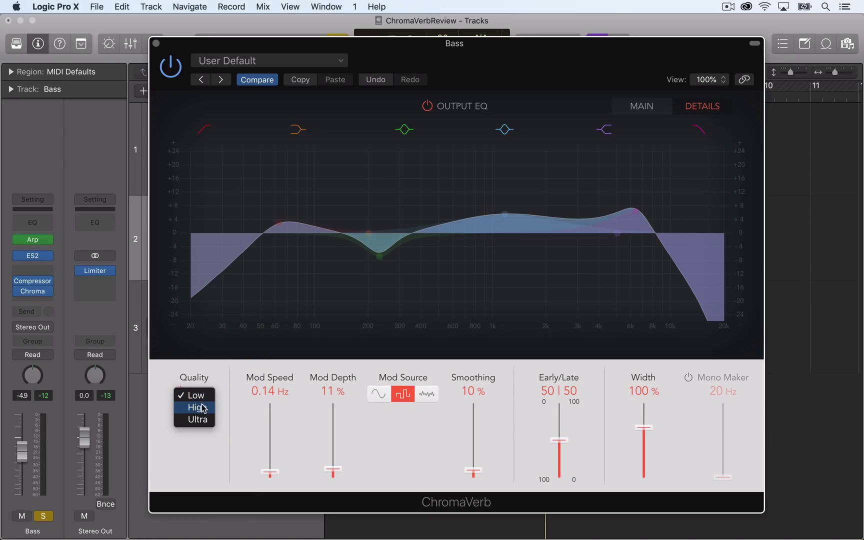
{"action": "left_click", "coordinate": [210, 406]}
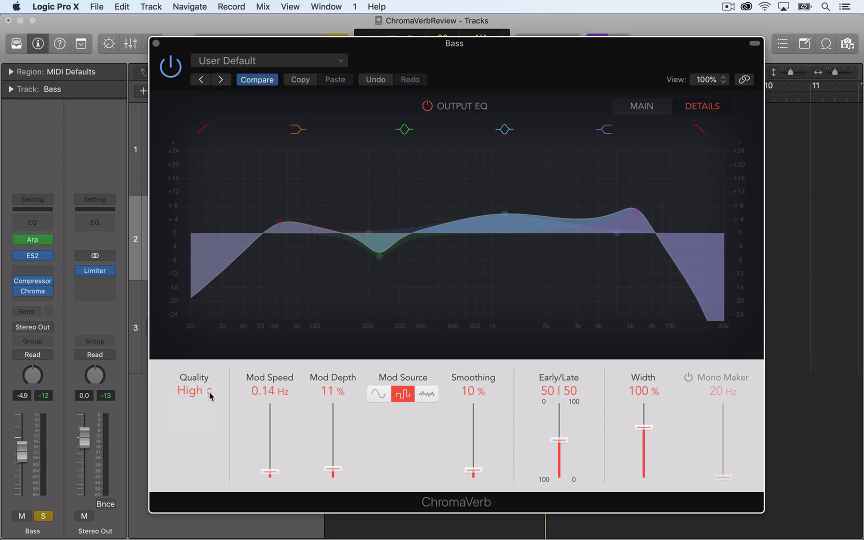
{"action": "left_click", "coordinate": [210, 395]}
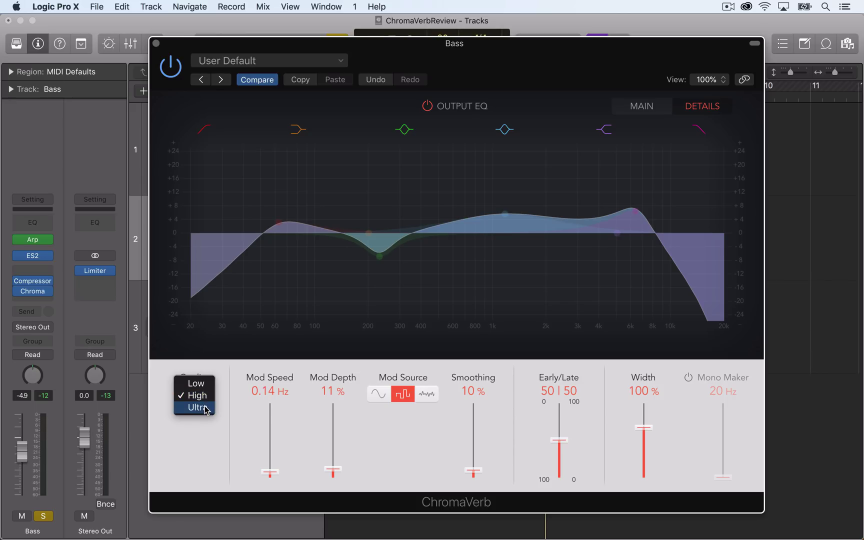
{"action": "left_click", "coordinate": [208, 422]}
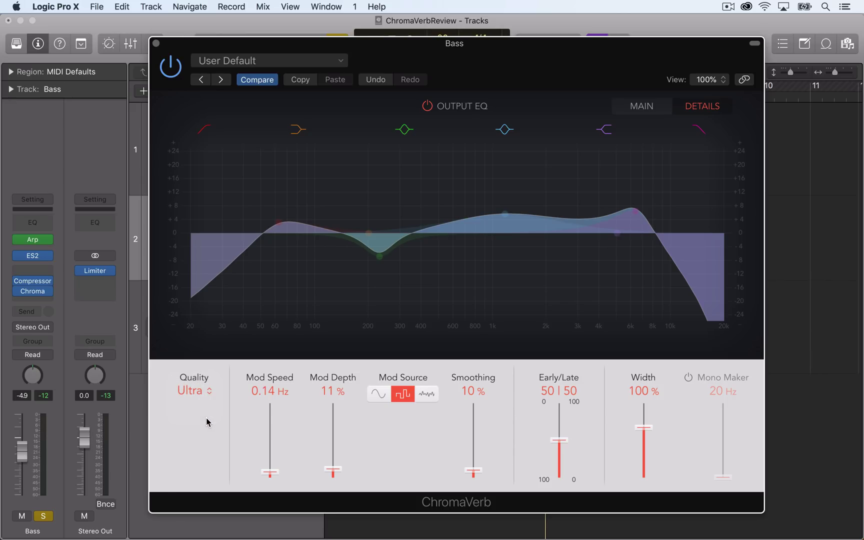
{"action": "key", "text": "space"}
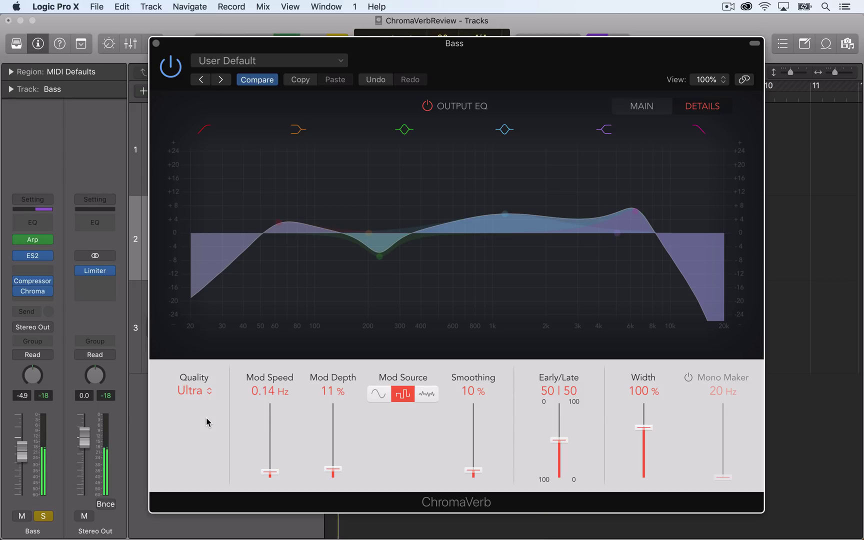
- With Dry at 0%, audition Low, High and then Ultra quality again
{"action": "left_click", "coordinate": [640, 106]}
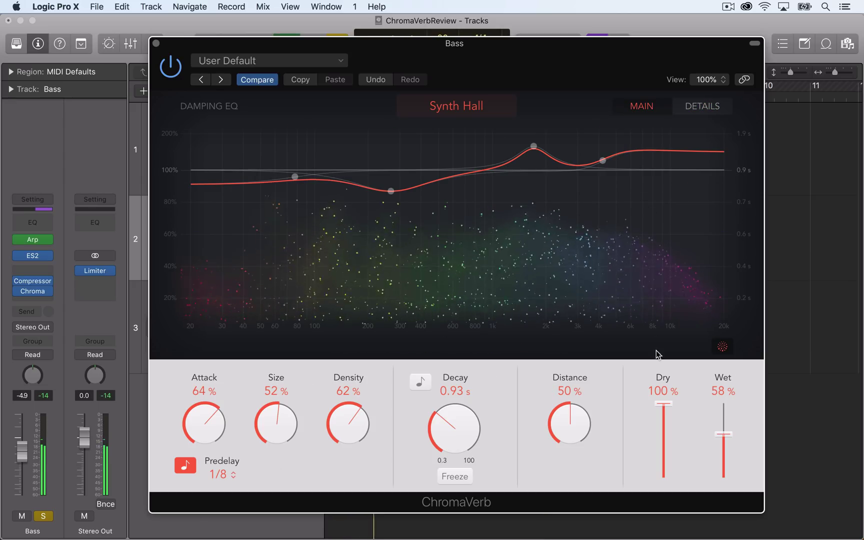
{"action": "left_click_drag", "start_coordinate": [661, 405], "coordinate": [666, 481]}
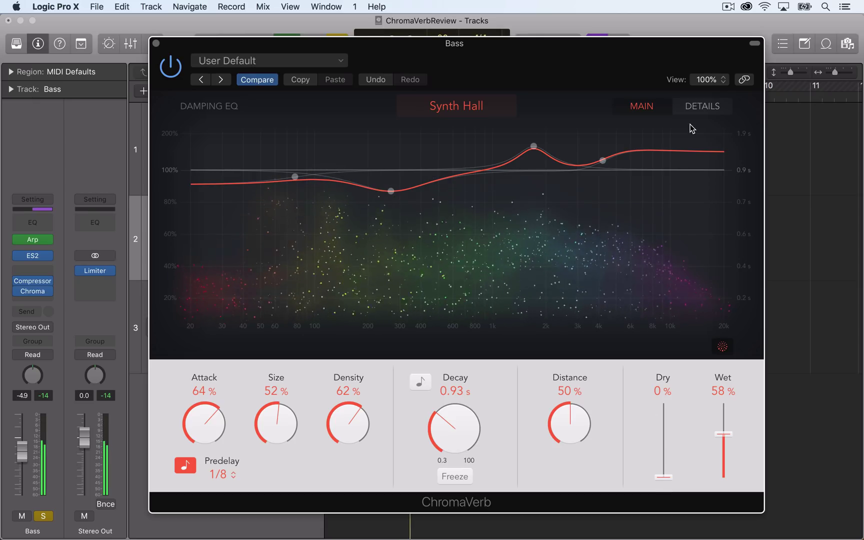
{"action": "left_click", "coordinate": [701, 106]}
{"action": "left_click", "coordinate": [195, 390]}
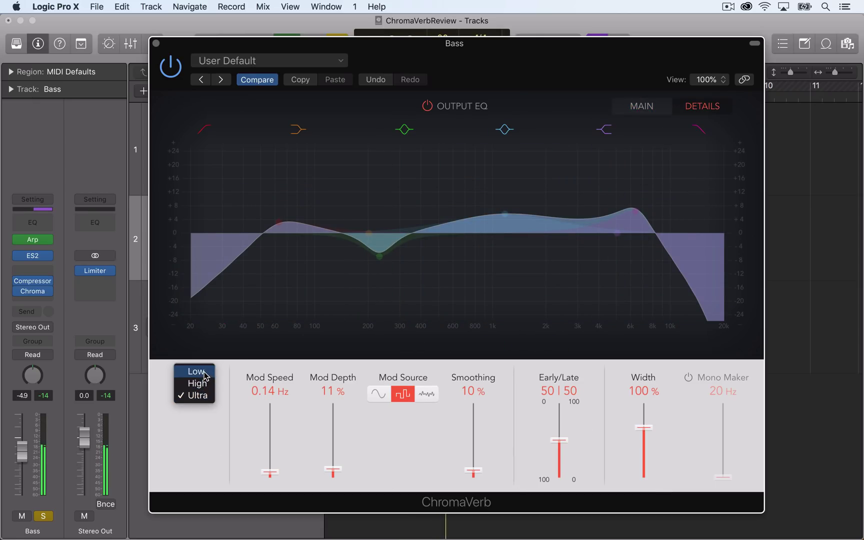
{"action": "left_click", "coordinate": [204, 376]}
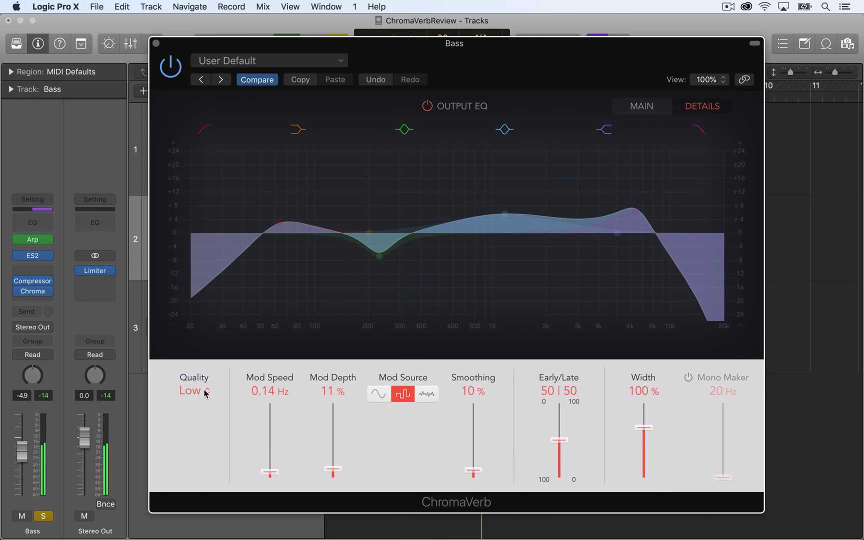
{"action": "left_click", "coordinate": [204, 394]}
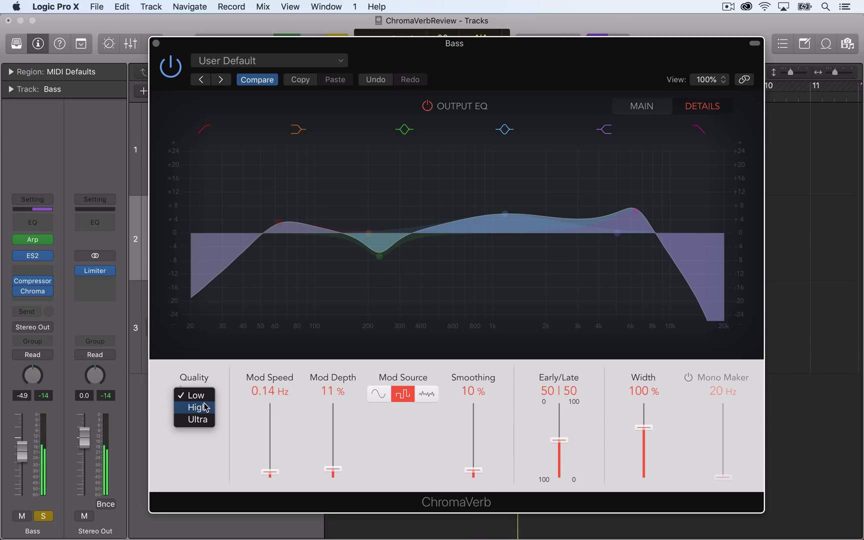
{"action": "left_click", "coordinate": [205, 406]}
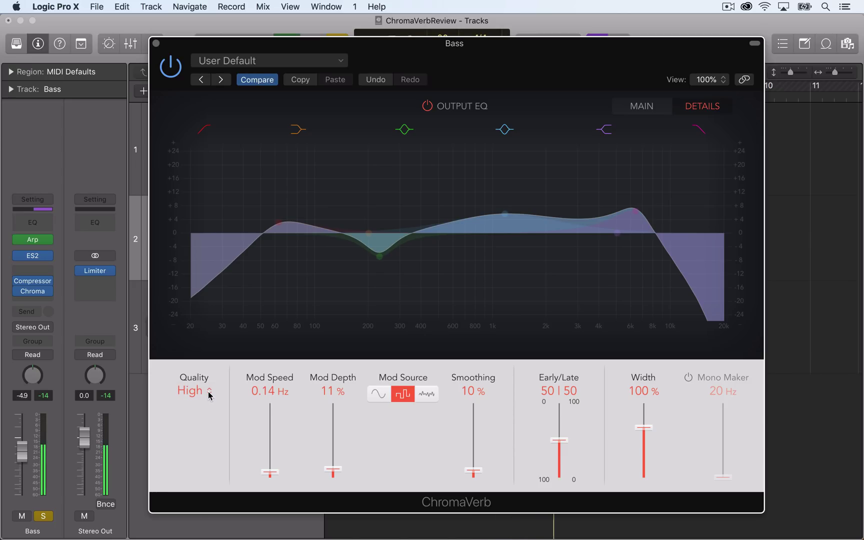
{"action": "left_click", "coordinate": [209, 396]}
{"action": "left_click", "coordinate": [207, 407]}
- Restore Dry to 100% and stop playback on the Details page
{"action": "left_click", "coordinate": [649, 110]}
{"action": "left_click_drag", "start_coordinate": [665, 476], "coordinate": [664, 386]}
{"action": "left_click", "coordinate": [689, 110]}
{"action": "key", "text": "space"}
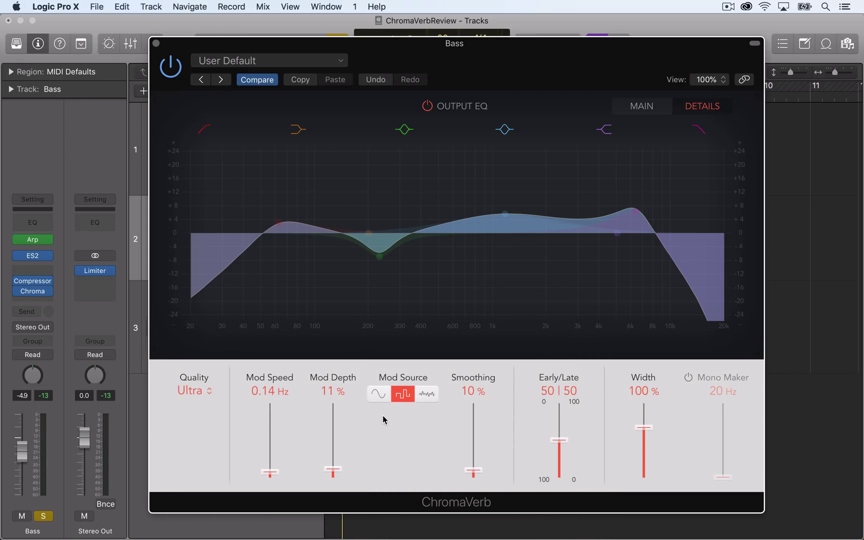
- Try sine, square and random Mod Sources, then raise Mod Depth and Mod Speed
{"action": "left_click", "coordinate": [379, 393]}
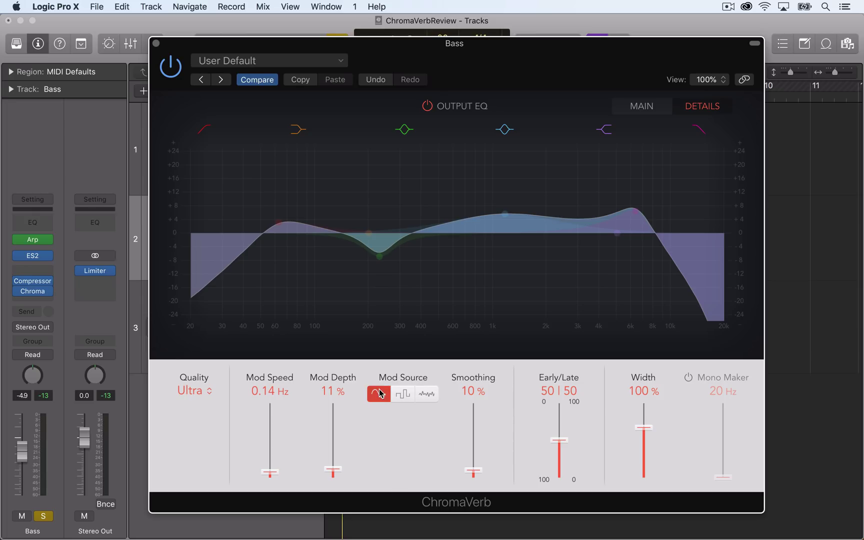
{"action": "left_click", "coordinate": [406, 399]}
{"action": "left_click", "coordinate": [428, 395]}
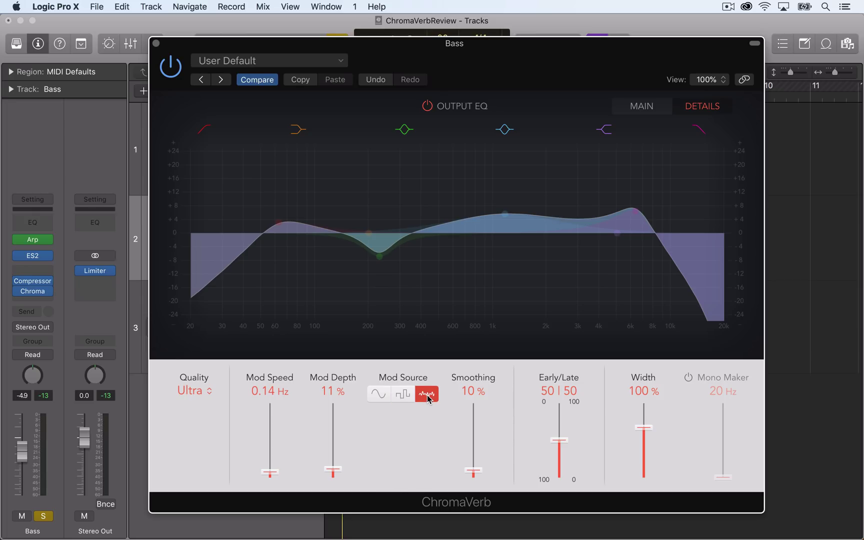
{"action": "left_click_drag", "start_coordinate": [339, 473], "coordinate": [366, 424]}
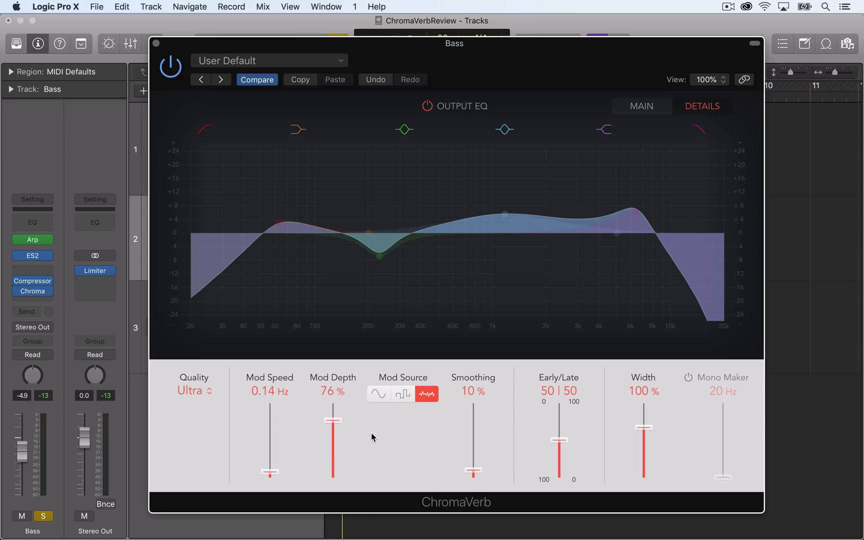
{"action": "left_click_drag", "start_coordinate": [274, 470], "coordinate": [284, 453]}
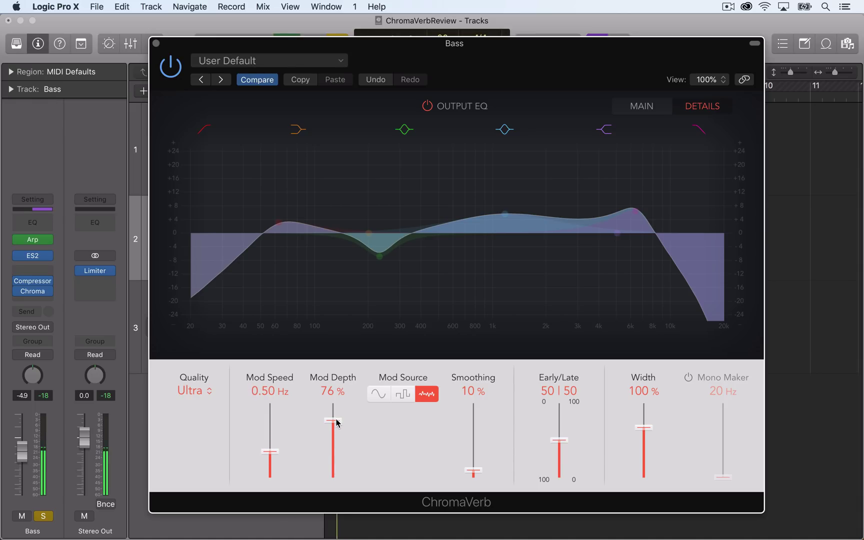
{"action": "left_click_drag", "start_coordinate": [331, 419], "coordinate": [334, 408]}
{"action": "left_click_drag", "start_coordinate": [272, 450], "coordinate": [282, 409]}
- With Dry at 0%, sweep Mod Depth from 0 to 100% and settle speed at 3.30 Hz
{"action": "left_click", "coordinate": [641, 106]}
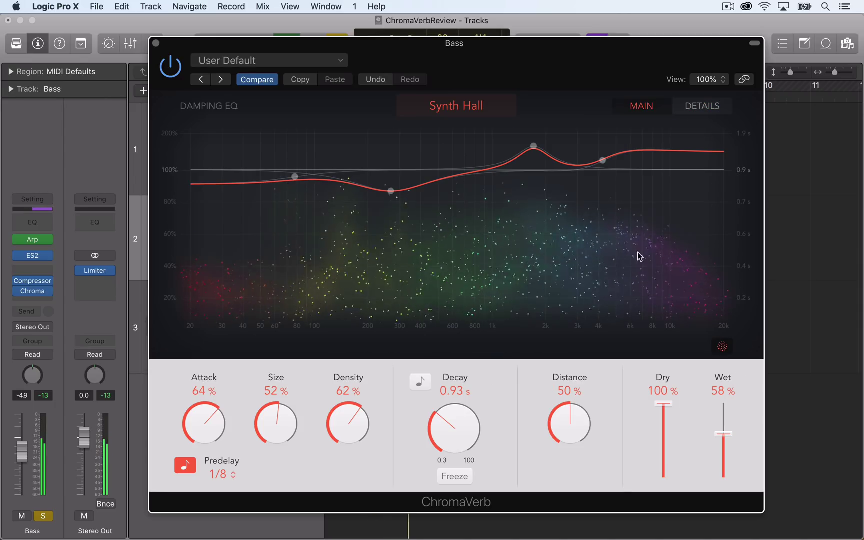
{"action": "left_click_drag", "start_coordinate": [664, 404], "coordinate": [661, 477]}
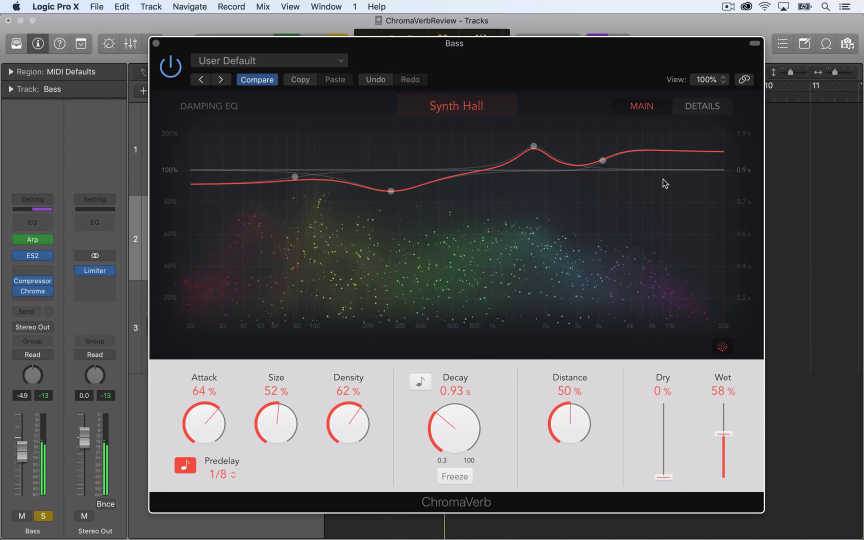
{"action": "left_click", "coordinate": [693, 106]}
{"action": "left_click_drag", "start_coordinate": [333, 411], "coordinate": [333, 480]}
{"action": "mouse_move", "coordinate": [278, 418]}
{"action": "left_mouse_down"}
{"action": "mouse_move", "coordinate": [276, 439]}
{"action": "mouse_move", "coordinate": [284, 419]}
{"action": "left_mouse_up"}
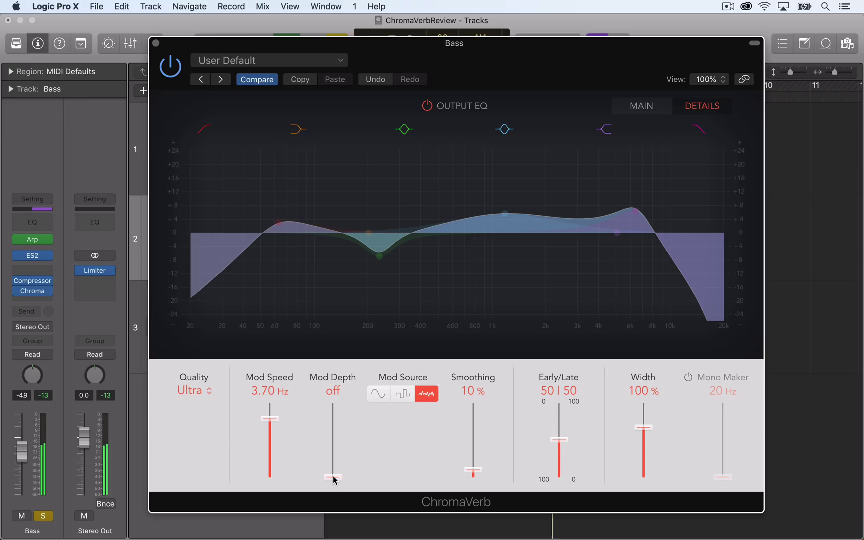
{"action": "left_click_drag", "start_coordinate": [334, 479], "coordinate": [333, 404]}
{"action": "mouse_move", "coordinate": [272, 422]}
{"action": "left_mouse_down"}
{"action": "mouse_move", "coordinate": [276, 402]}
{"action": "mouse_move", "coordinate": [276, 421]}
{"action": "left_mouse_up"}
{"action": "left_click_drag", "start_coordinate": [333, 404], "coordinate": [336, 444]}
- Compare square and sine, set Mod Depth to 65%, restore Dry 100%, choose random noise
{"action": "left_click", "coordinate": [403, 394]}
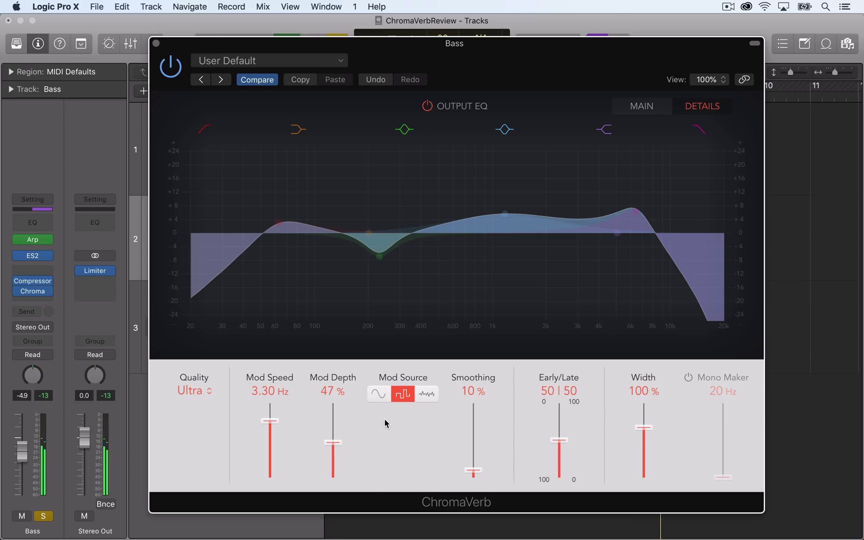
{"action": "left_click", "coordinate": [380, 394]}
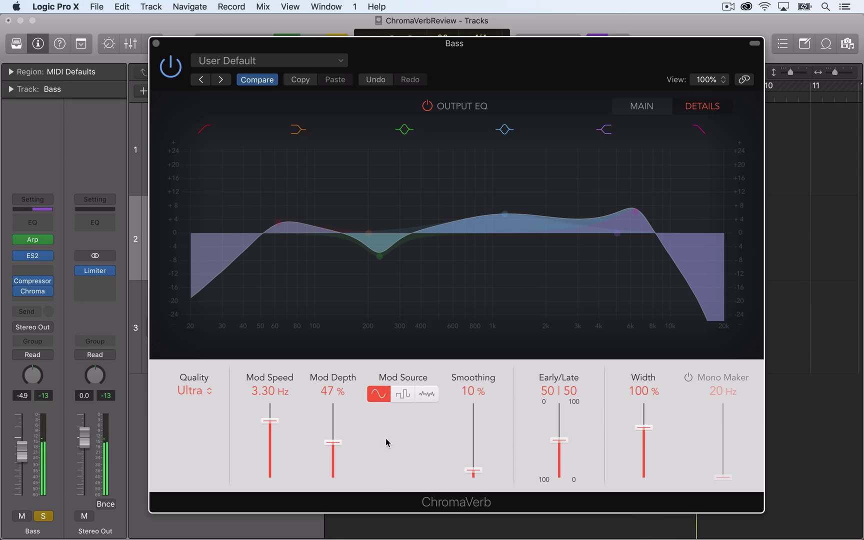
{"action": "left_click_drag", "start_coordinate": [343, 442], "coordinate": [335, 429]}
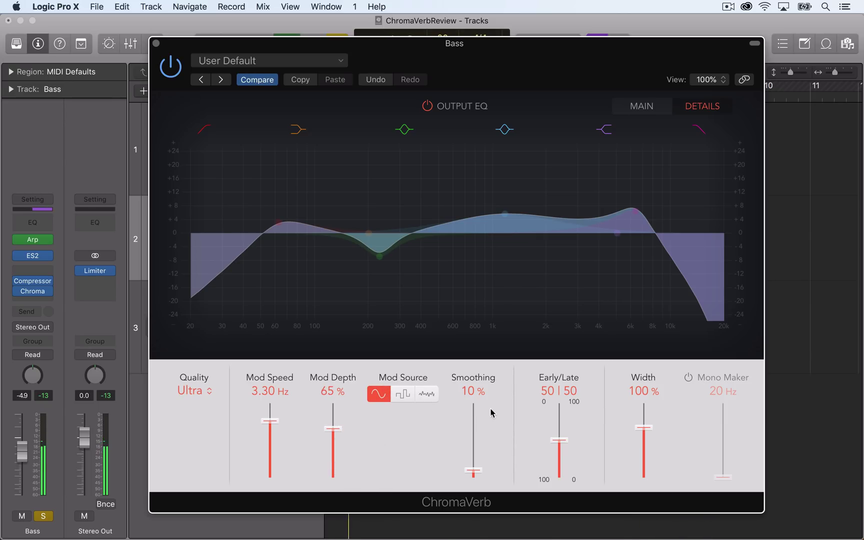
{"action": "left_click", "coordinate": [659, 111]}
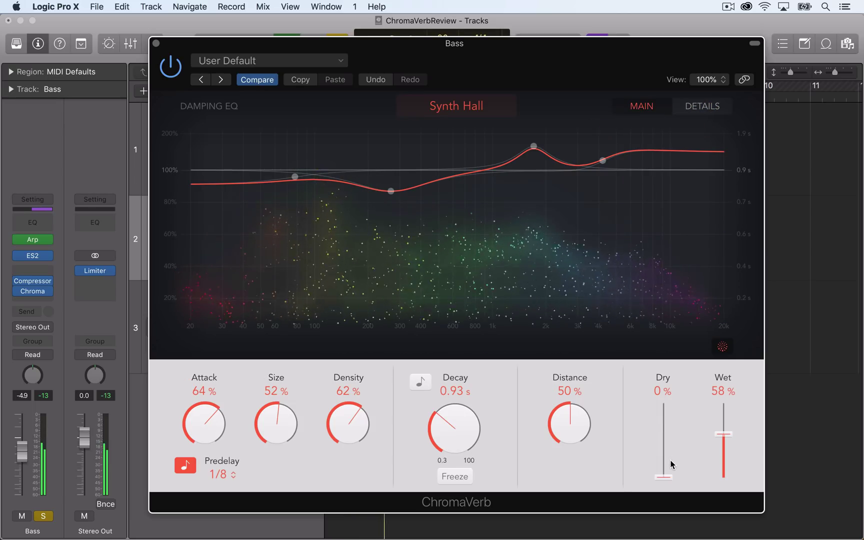
{"action": "left_click_drag", "start_coordinate": [661, 478], "coordinate": [663, 405]}
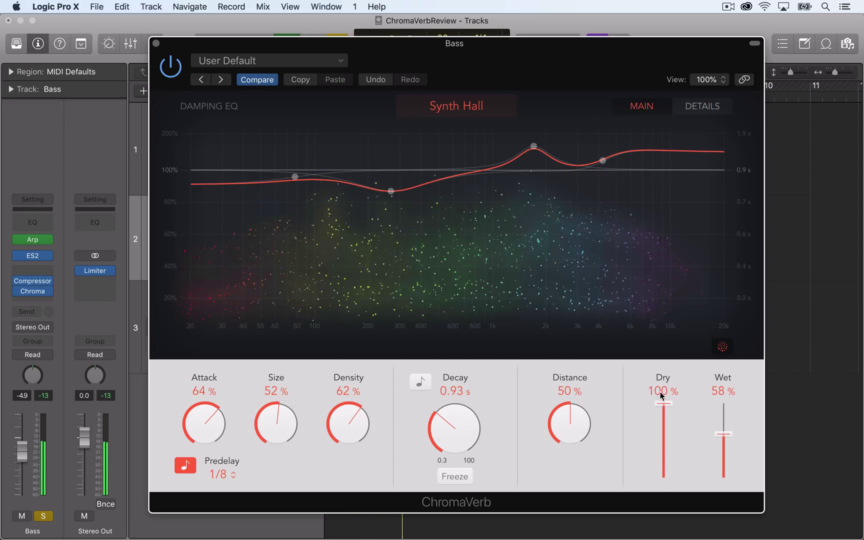
{"action": "left_click", "coordinate": [700, 108]}
{"action": "left_click", "coordinate": [428, 395]}
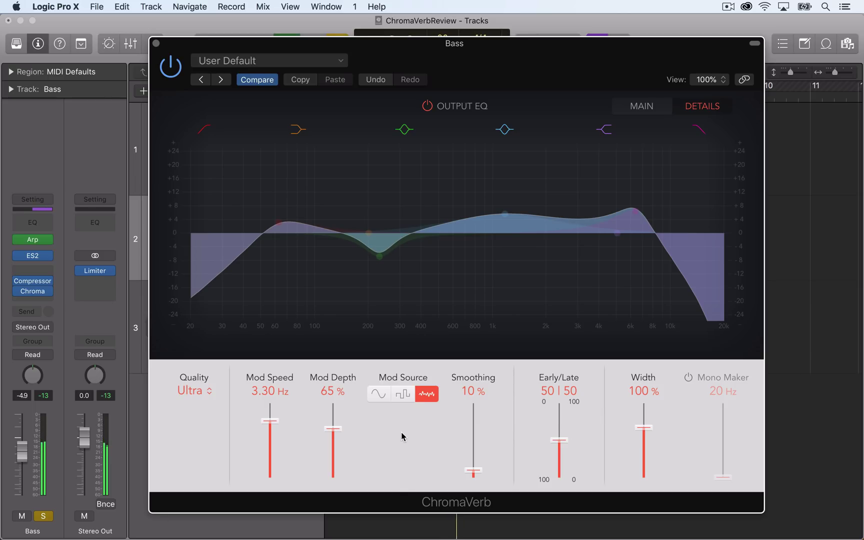
- Audition Smoothing amounts while switching through square, sine and random Mod Sources
{"action": "left_click_drag", "start_coordinate": [473, 470], "coordinate": [478, 417]}
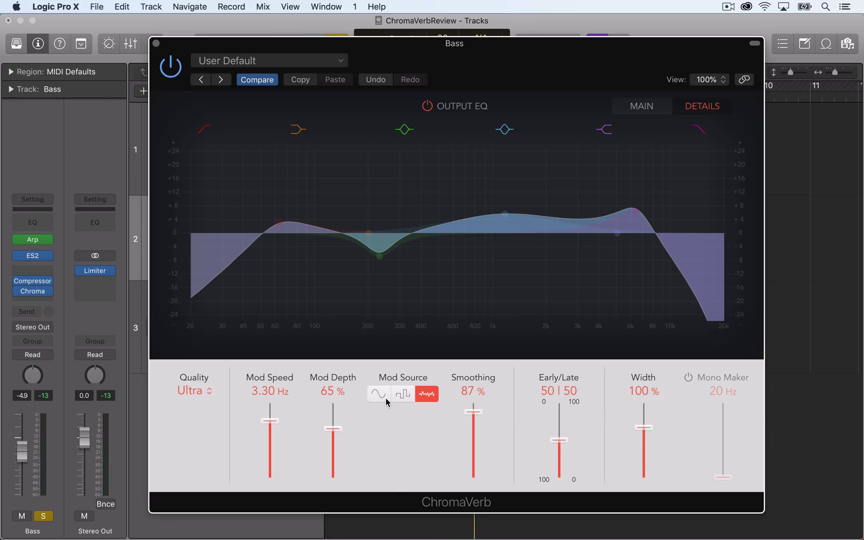
{"action": "left_click", "coordinate": [402, 398]}
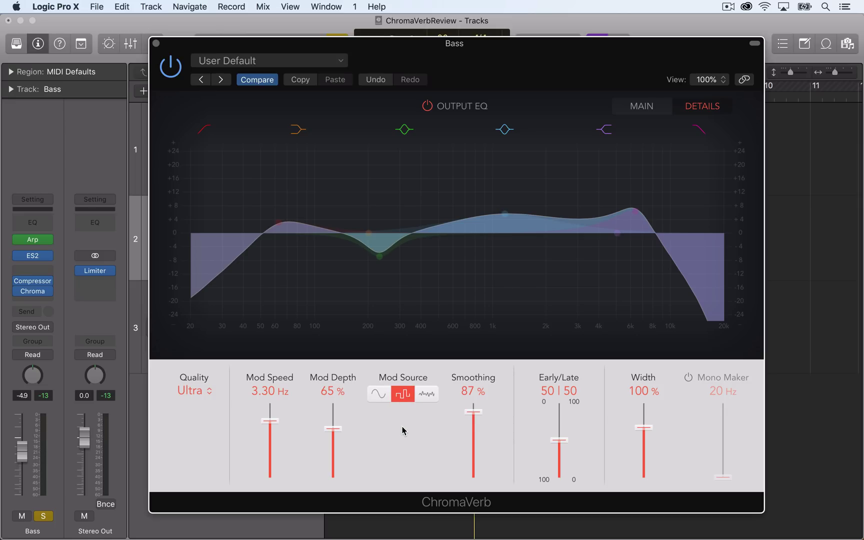
{"action": "left_click", "coordinate": [380, 395]}
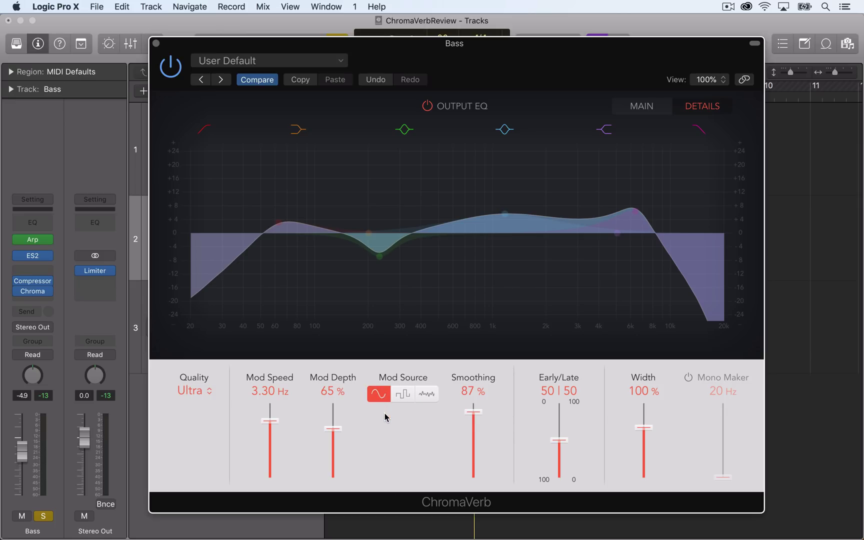
{"action": "left_click", "coordinate": [437, 396]}
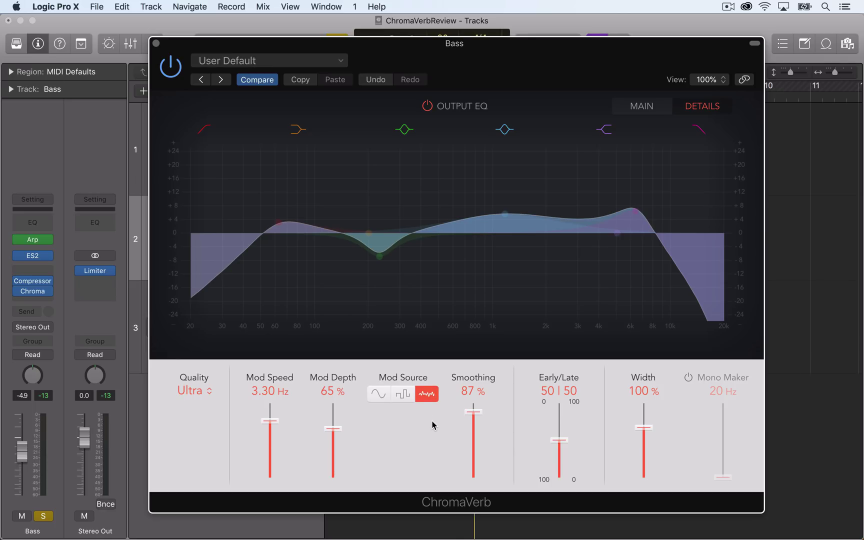
{"action": "mouse_move", "coordinate": [473, 417]}
{"action": "left_mouse_down"}
{"action": "mouse_move", "coordinate": [471, 467]}
{"action": "mouse_move", "coordinate": [473, 359]}
{"action": "mouse_move", "coordinate": [471, 476]}
{"action": "mouse_move", "coordinate": [476, 412]}
{"action": "mouse_move", "coordinate": [484, 413]}
{"action": "left_mouse_up"}
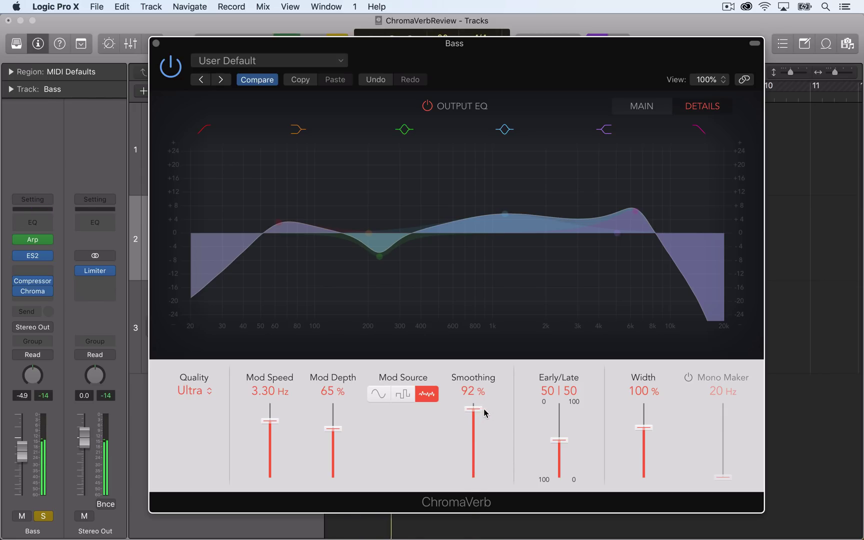
- With Dry at 0%, sweep Smoothing under square and sine sources, settling at 58%
{"action": "left_click", "coordinate": [642, 106]}
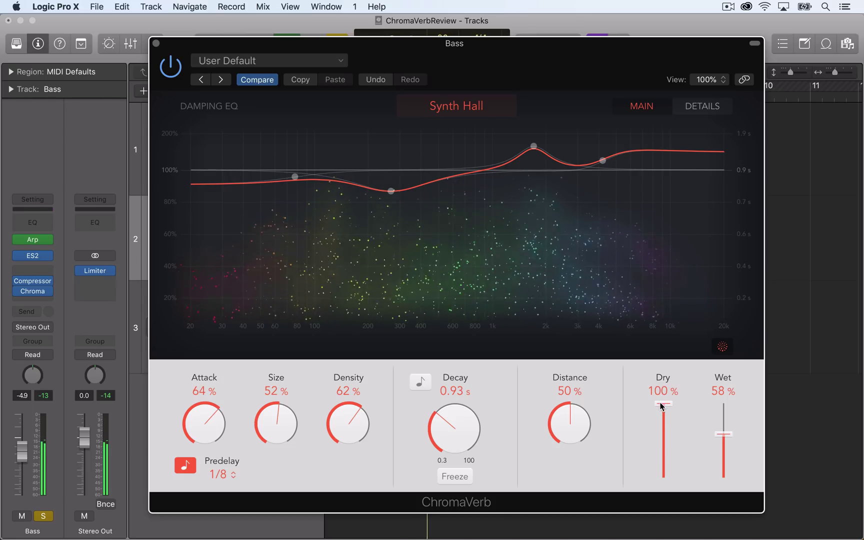
{"action": "left_click_drag", "start_coordinate": [660, 405], "coordinate": [663, 477]}
{"action": "left_click", "coordinate": [698, 106]}
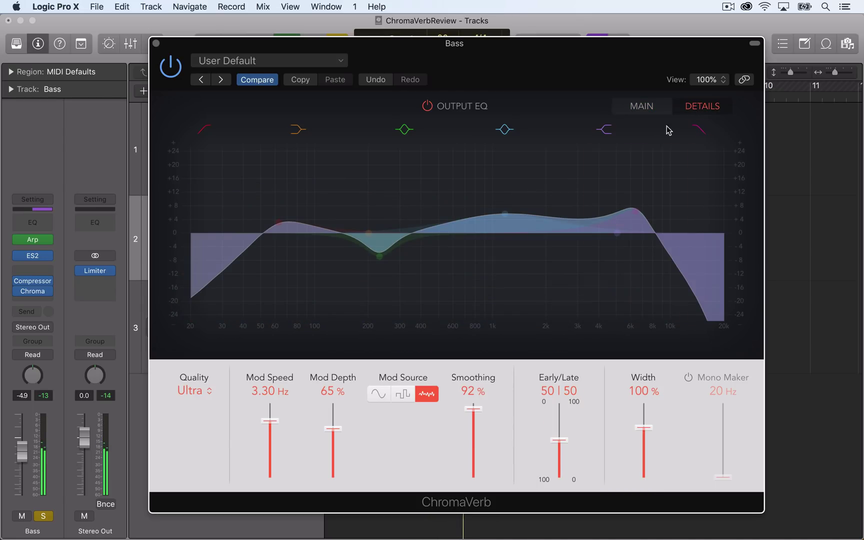
{"action": "left_click_drag", "start_coordinate": [474, 411], "coordinate": [480, 345]}
{"action": "left_click", "coordinate": [403, 395]}
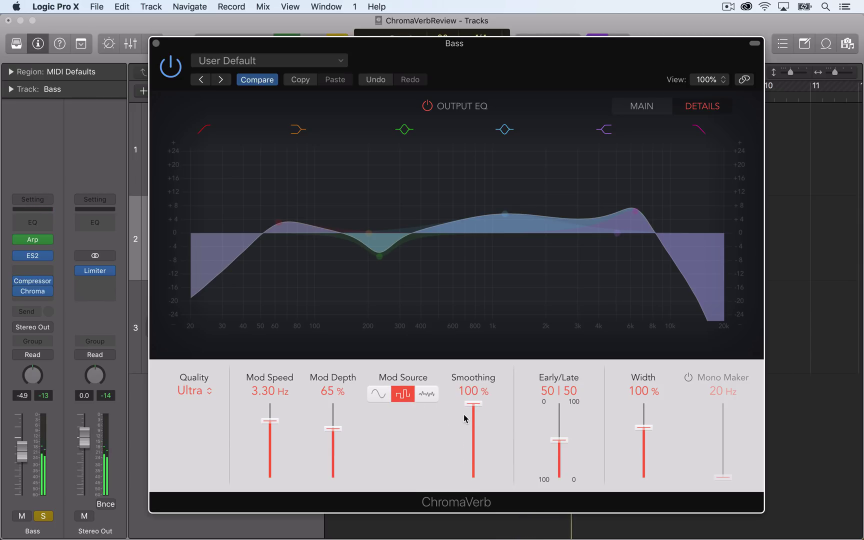
{"action": "left_click_drag", "start_coordinate": [472, 403], "coordinate": [489, 410]}
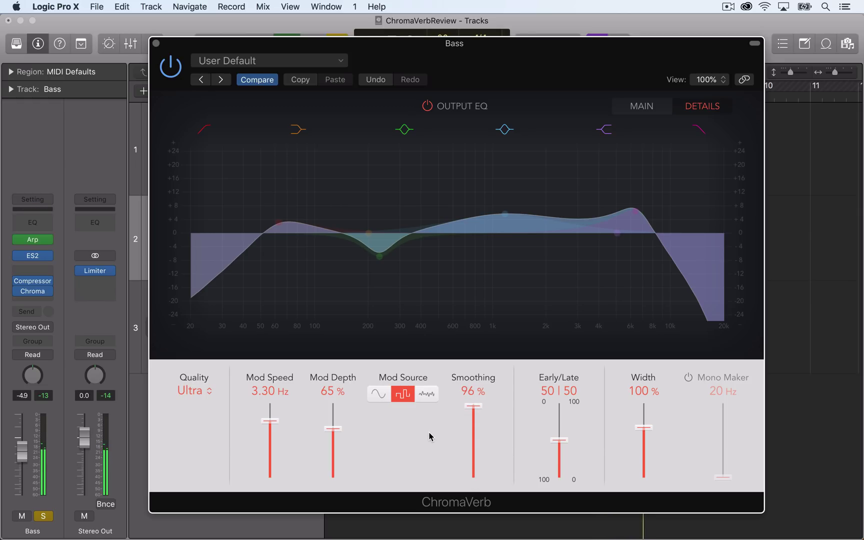
{"action": "left_click", "coordinate": [385, 394]}
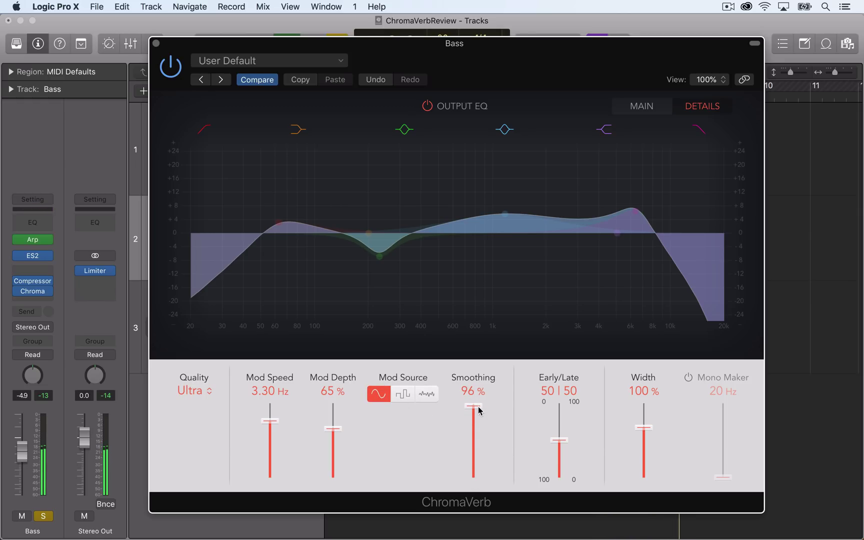
{"action": "left_click_drag", "start_coordinate": [478, 408], "coordinate": [474, 438]}
- Choose noise modulation at 44% depth and 4.80 Hz, and restore Dry to 100%
{"action": "left_click", "coordinate": [428, 399]}
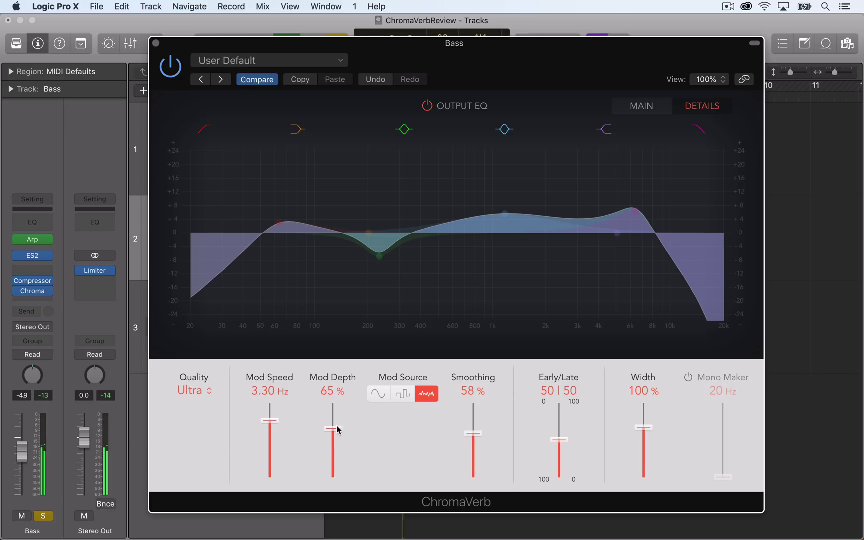
{"action": "left_click_drag", "start_coordinate": [338, 429], "coordinate": [343, 446]}
{"action": "left_click_drag", "start_coordinate": [269, 422], "coordinate": [274, 412]}
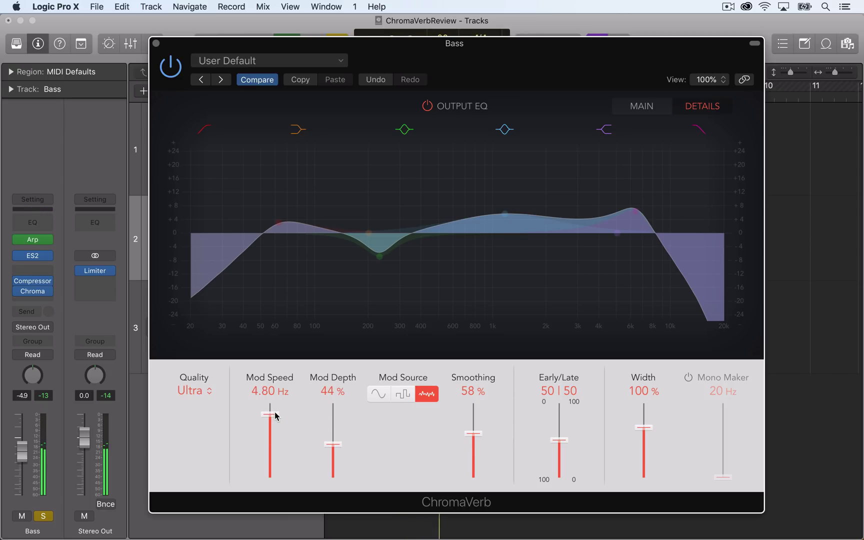
{"action": "left_click", "coordinate": [650, 110]}
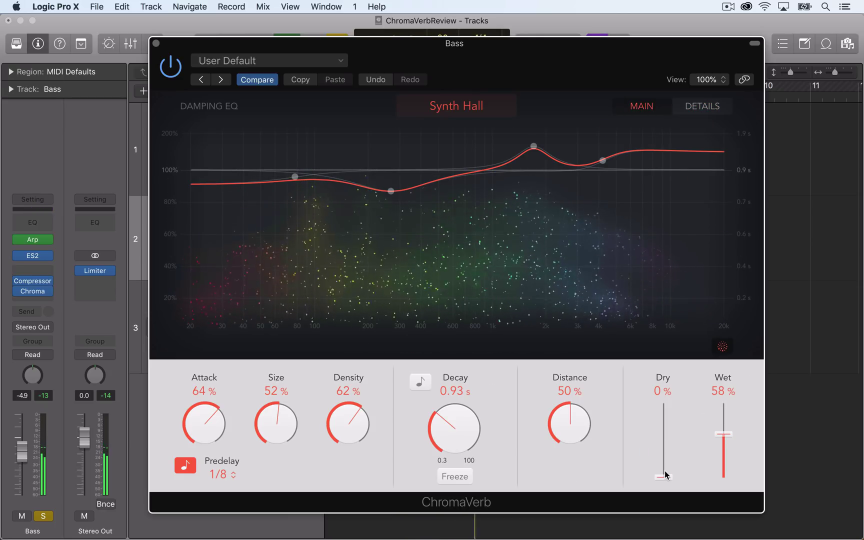
{"action": "left_click_drag", "start_coordinate": [663, 470], "coordinate": [665, 398]}
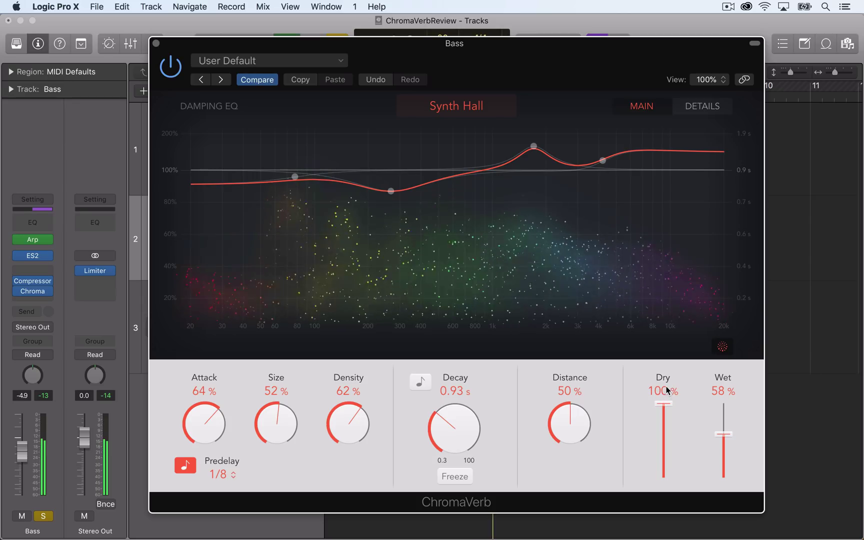
{"action": "left_click", "coordinate": [696, 109]}
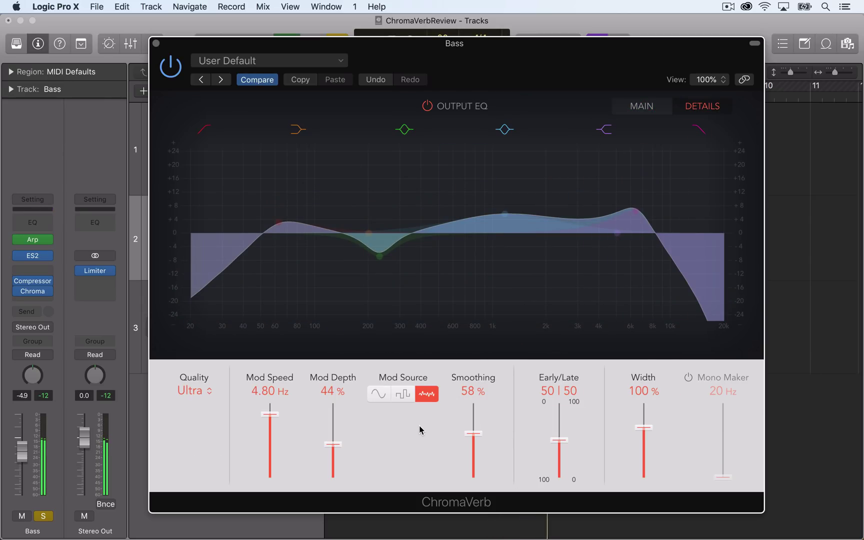
- Shift the Early/Late balance toward late reflections at 21 | 79, then readjust it
{"action": "left_click_drag", "start_coordinate": [559, 444], "coordinate": [571, 412]}
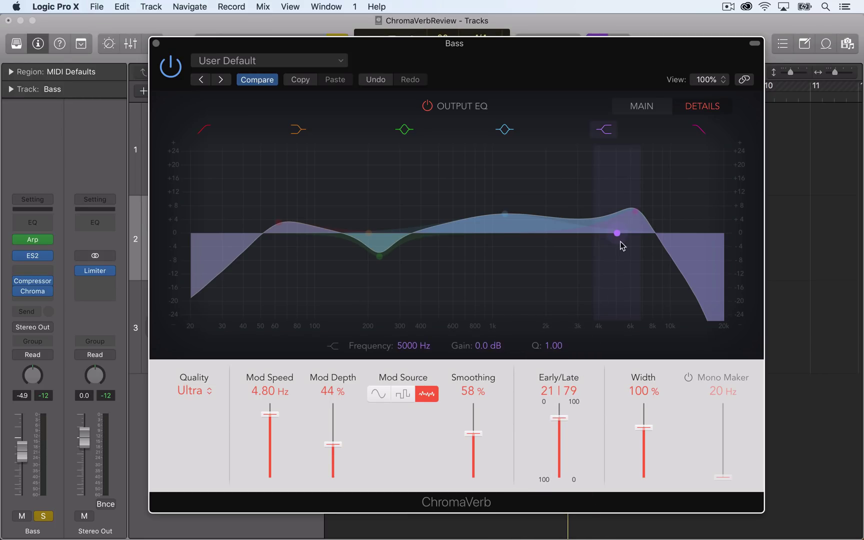
{"action": "left_click", "coordinate": [643, 106]}
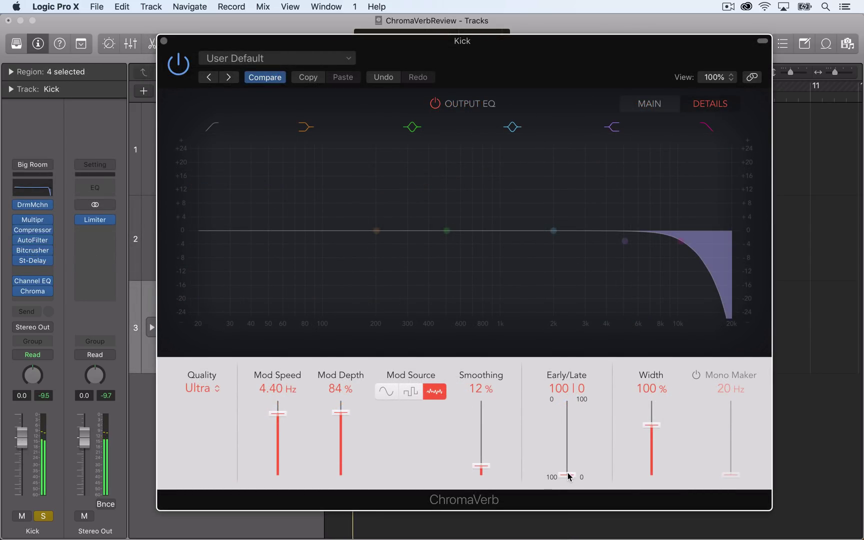
{"action": "left_click_drag", "start_coordinate": [568, 472], "coordinate": [579, 453]}
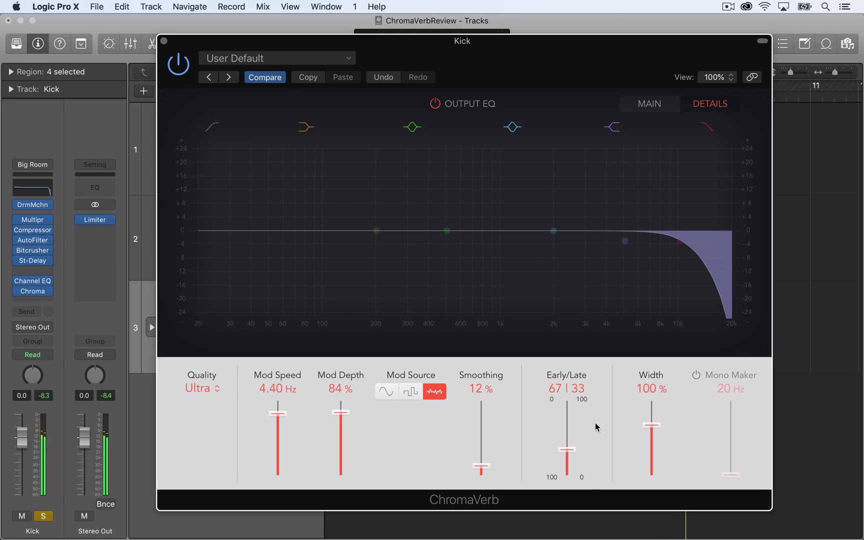
- Return to the Bass ChromaVerb and adjust reverb Width, trying a narrow 23%
{"action": "key", "text": "Up"}
{"action": "left_click_drag", "start_coordinate": [646, 414], "coordinate": [647, 460]}
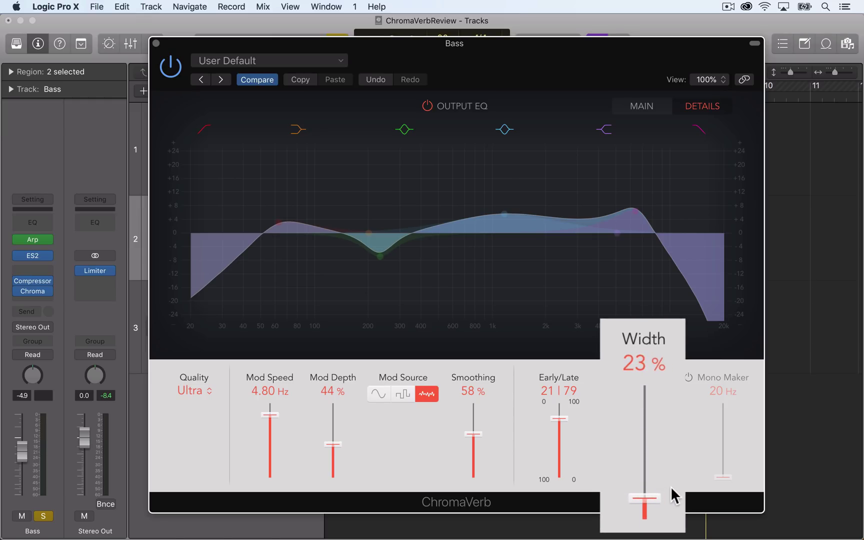
{"action": "left_click_drag", "start_coordinate": [650, 498], "coordinate": [656, 419]}
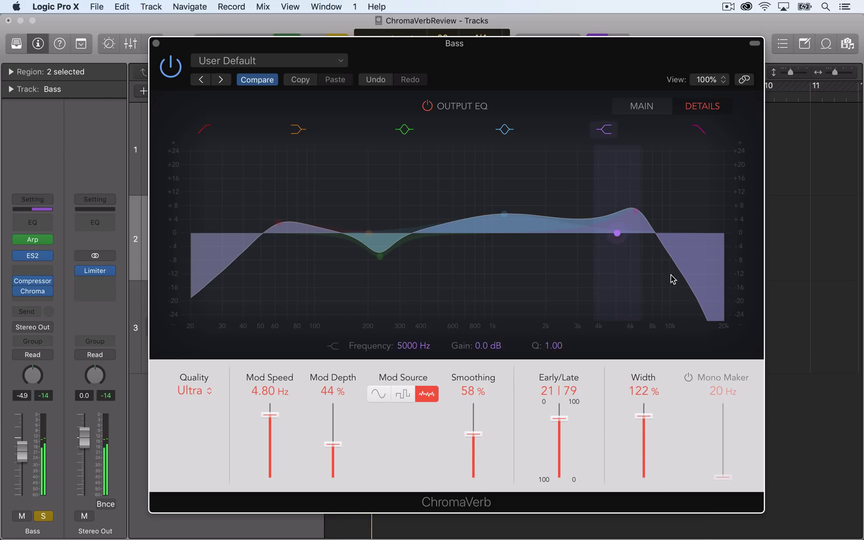
- Lengthen Decay to 1.50 s with Dry at 10%, then rework Width toward 122%
{"action": "left_click", "coordinate": [651, 107]}
{"action": "left_click_drag", "start_coordinate": [466, 420], "coordinate": [474, 390]}
{"action": "left_click_drag", "start_coordinate": [671, 405], "coordinate": [662, 470]}
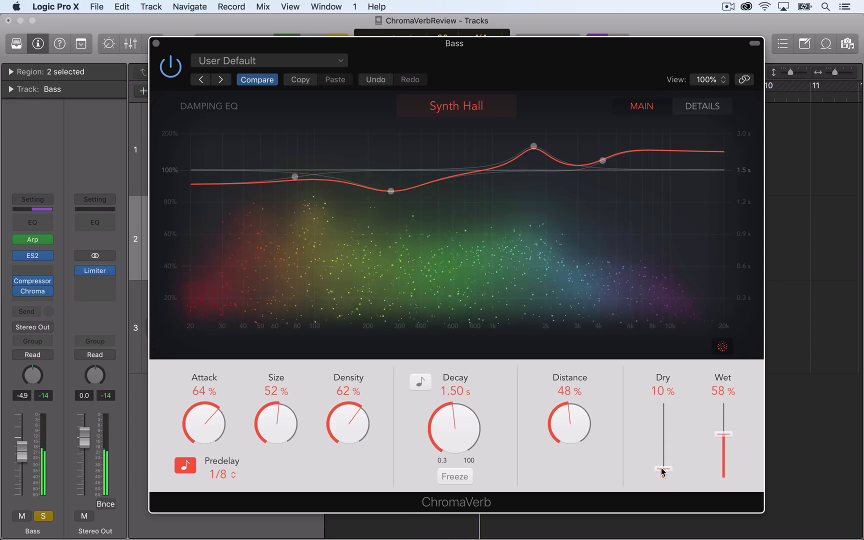
{"action": "left_click", "coordinate": [689, 107]}
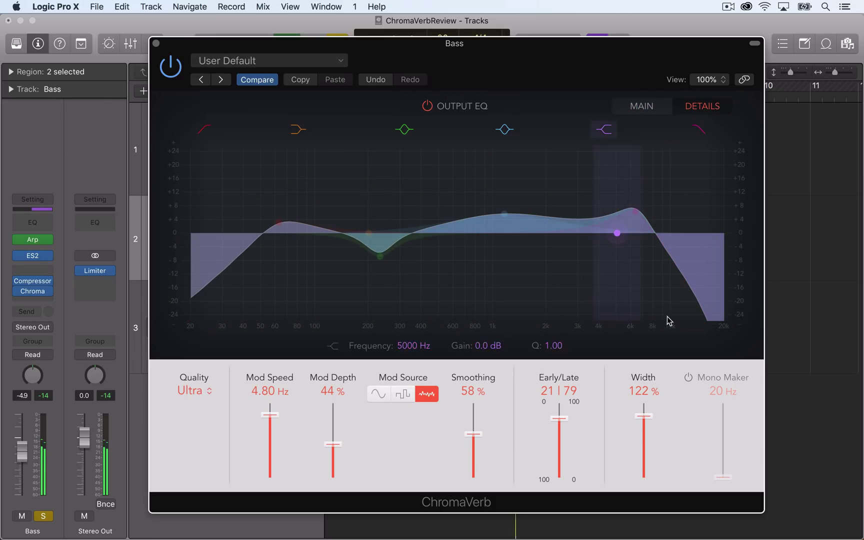
{"action": "left_click_drag", "start_coordinate": [644, 417], "coordinate": [668, 420]}
- Restore Dry to 100% and set Mod Depth to 25% and Mod Speed to 3.00 Hz
{"action": "left_click", "coordinate": [651, 106]}
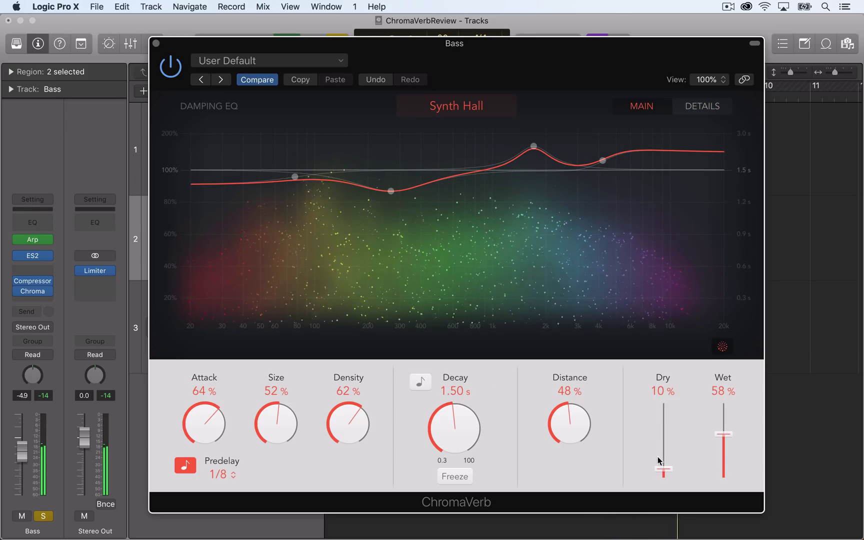
{"action": "left_click_drag", "start_coordinate": [666, 470], "coordinate": [674, 401]}
{"action": "left_click", "coordinate": [700, 107]}
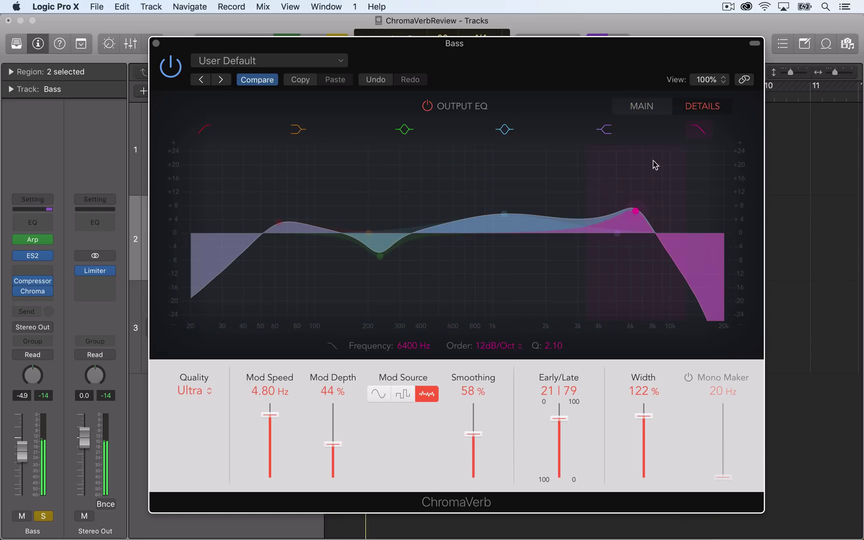
{"action": "left_click_drag", "start_coordinate": [333, 443], "coordinate": [333, 459]}
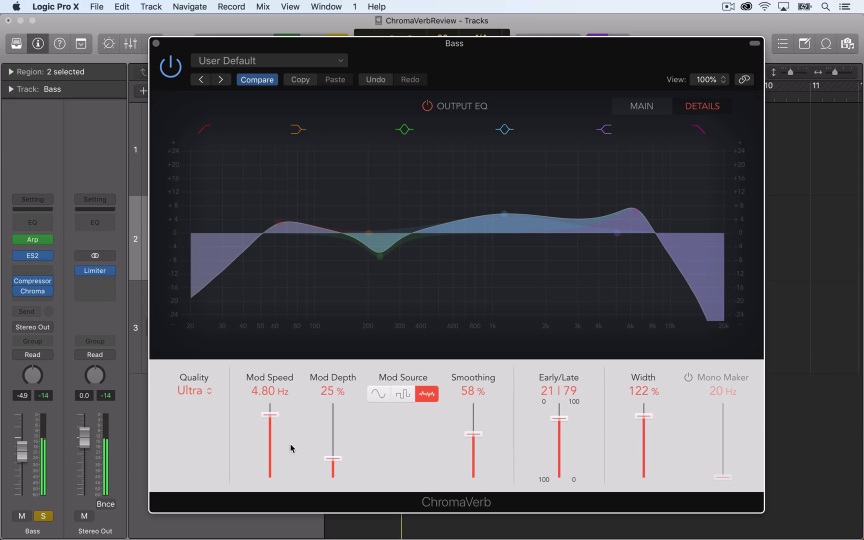
{"action": "left_click_drag", "start_coordinate": [274, 416], "coordinate": [274, 424]}
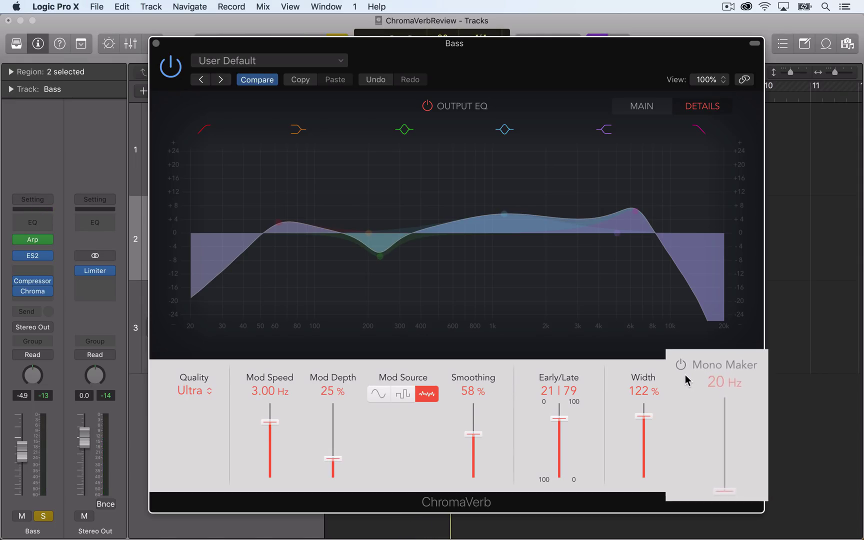
- Switch on Mono Maker and enter 300 Hz as its frequency
{"action": "left_click_drag", "start_coordinate": [727, 485], "coordinate": [740, 441]}
{"action": "double_click", "coordinate": [727, 367]}
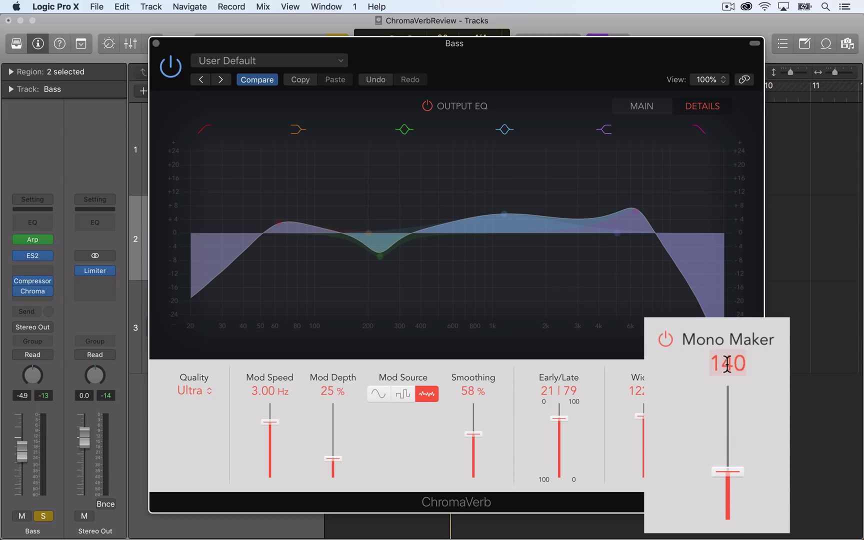
{"action": "type", "text": "300"}
{"action": "key", "text": "Return"}
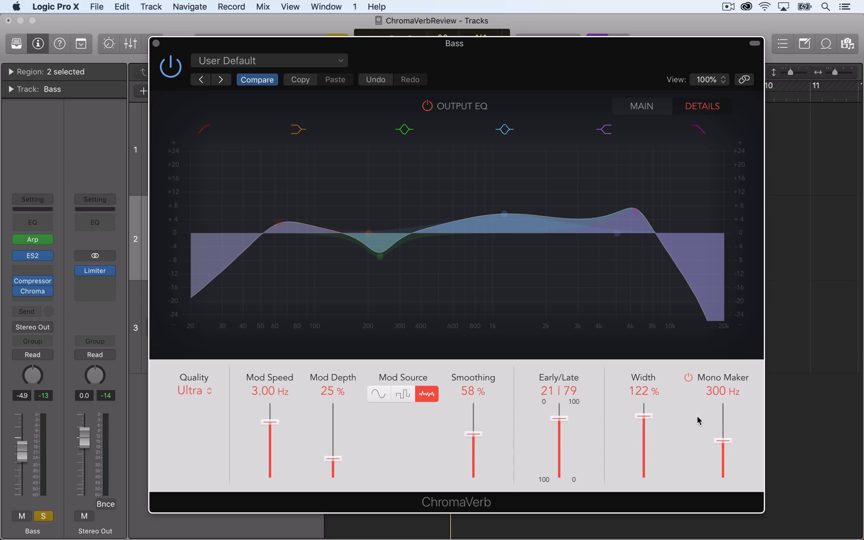
- Sweep Mono Maker with Dry muted, then restore Dry to 100% and settle at 240 Hz
{"action": "left_click", "coordinate": [645, 106]}
{"action": "left_click_drag", "start_coordinate": [663, 403], "coordinate": [664, 490]}
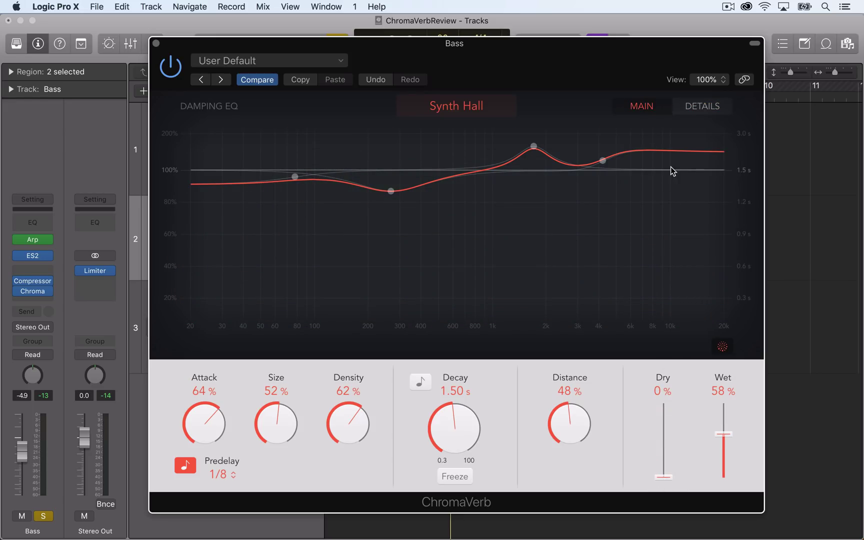
{"action": "left_click", "coordinate": [693, 105]}
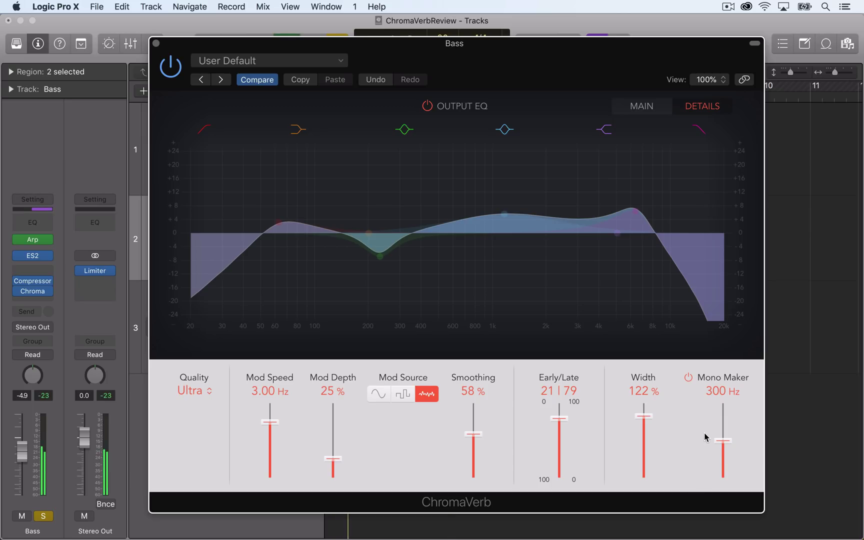
{"action": "left_click_drag", "start_coordinate": [722, 441], "coordinate": [739, 447]}
{"action": "left_click", "coordinate": [648, 109]}
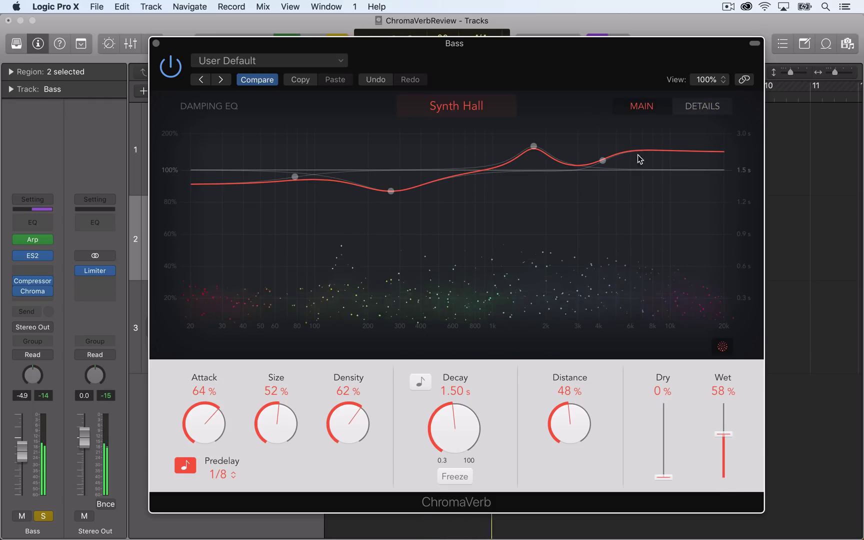
{"action": "left_click_drag", "start_coordinate": [666, 469], "coordinate": [673, 385]}
{"action": "left_click", "coordinate": [700, 106]}
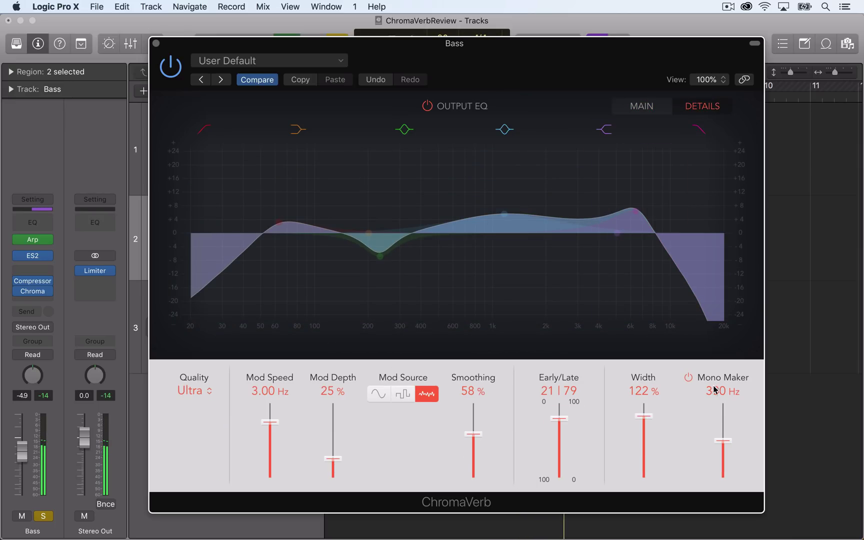
{"action": "mouse_move", "coordinate": [723, 443]}
{"action": "left_mouse_down"}
{"action": "mouse_move", "coordinate": [733, 403]}
{"action": "mouse_move", "coordinate": [728, 462]}
{"action": "mouse_move", "coordinate": [729, 447]}
{"action": "left_mouse_up"}
- Unsolo the Bass track and lower its volume fader slightly
{"action": "left_click", "coordinate": [42, 517]}
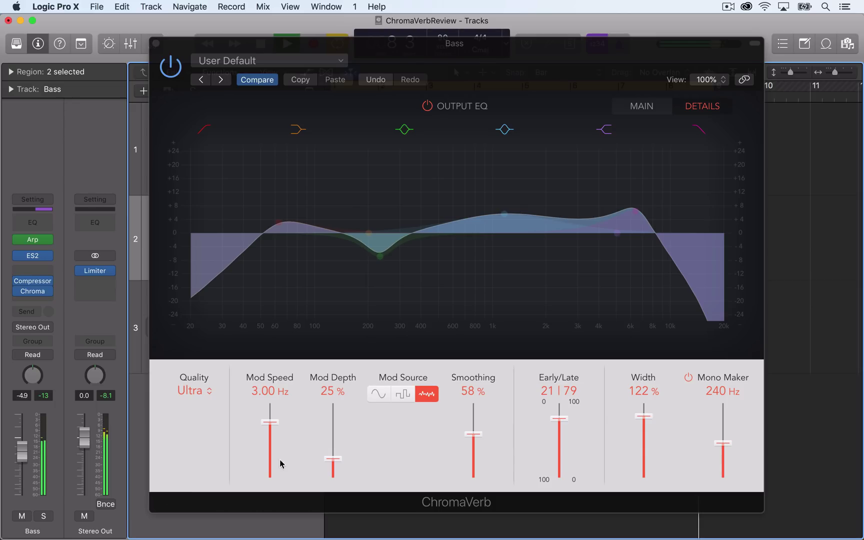
{"action": "left_click", "coordinate": [393, 453]}
{"action": "left_click_drag", "start_coordinate": [31, 452], "coordinate": [31, 453]}
{"action": "left_click", "coordinate": [412, 441]}
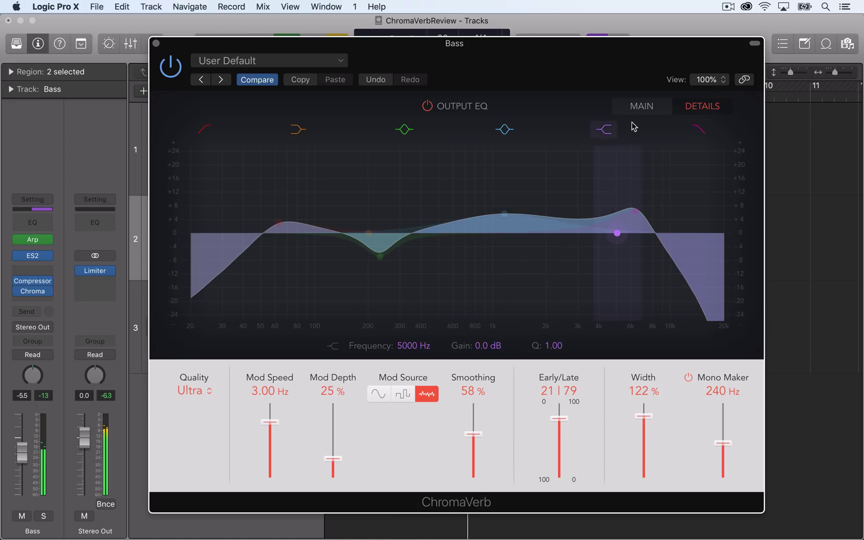
- Show the main page: Synth Hall, 1.50 s decay, Dry 100%, Wet 58%
{"action": "left_click", "coordinate": [642, 107]}
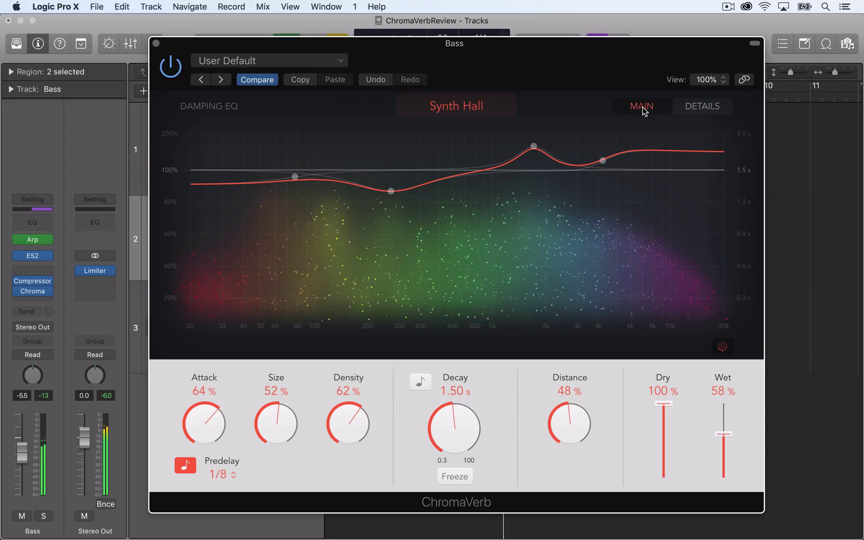